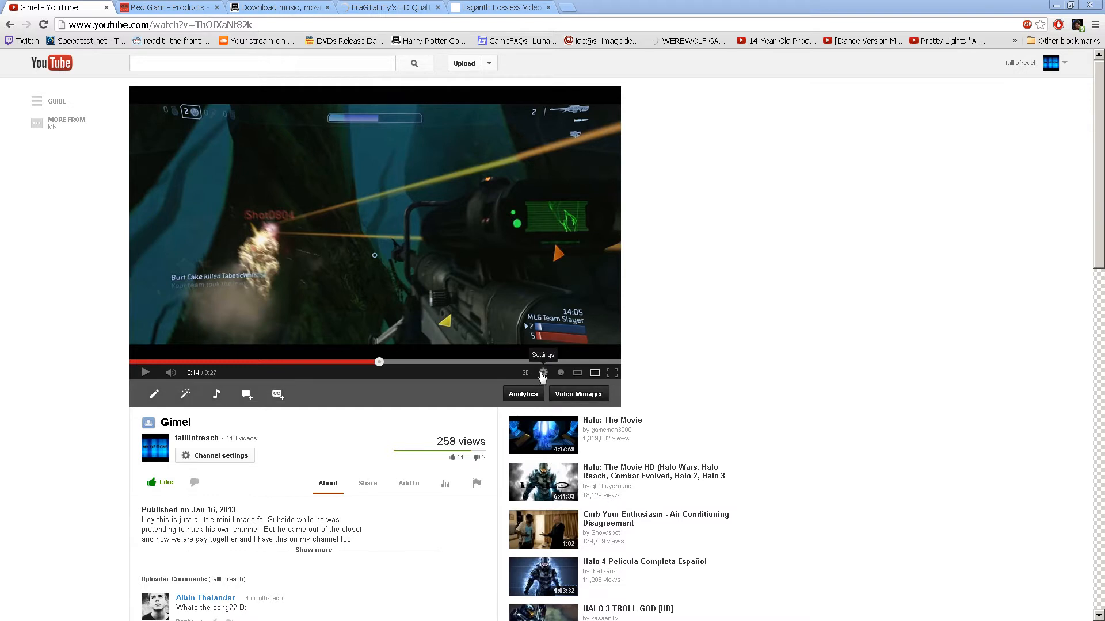
- Look over the YouTube video's settings and the Magic Bullet Instant HD product page, and close the Pirate Bay page
{"action": "left_click", "coordinate": [543, 373]}
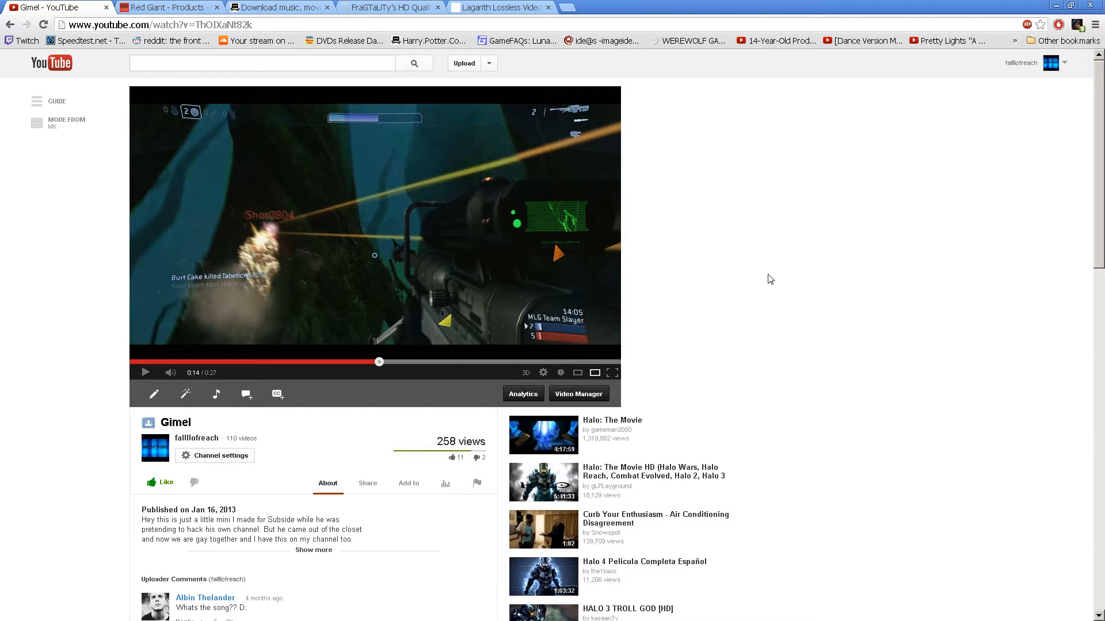
{"action": "left_click", "coordinate": [181, 6]}
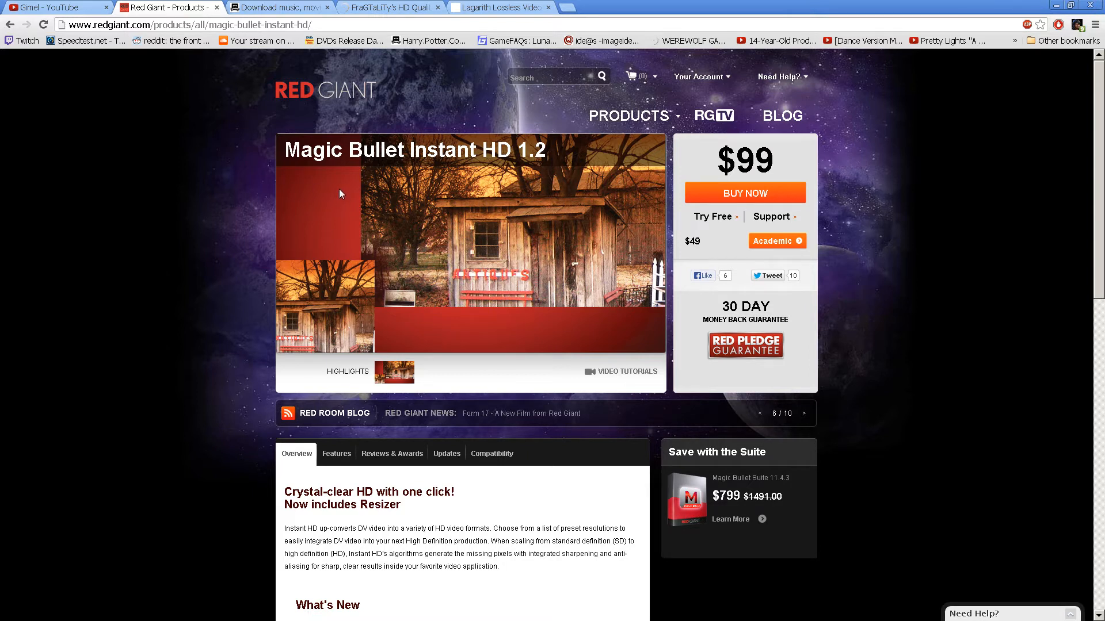
{"action": "left_click", "coordinate": [273, 8]}
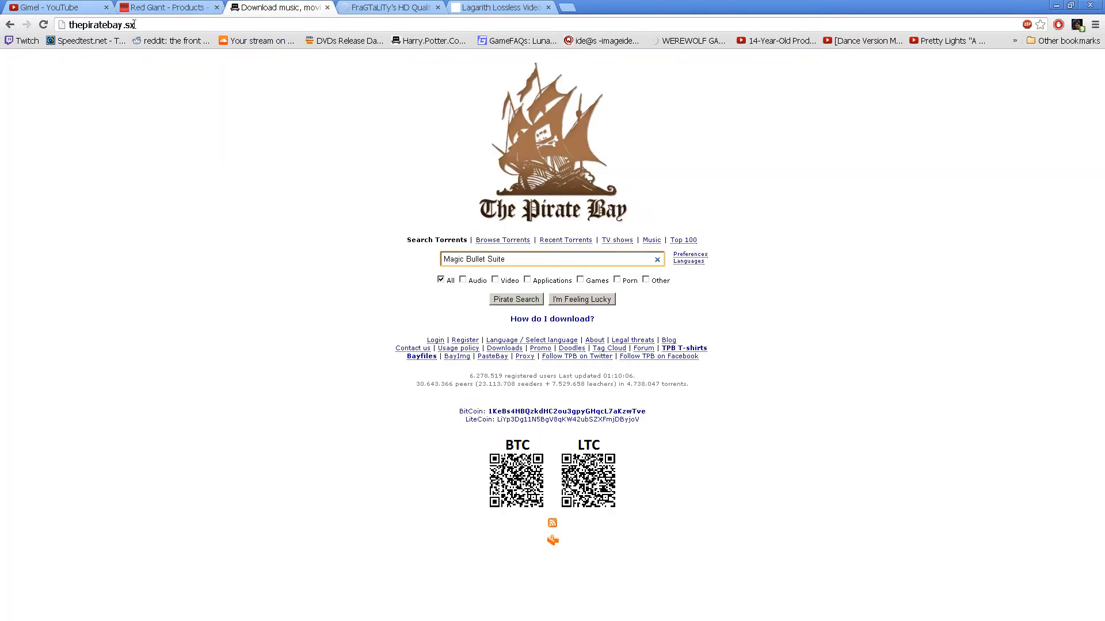
{"action": "left_click", "coordinate": [326, 8]}
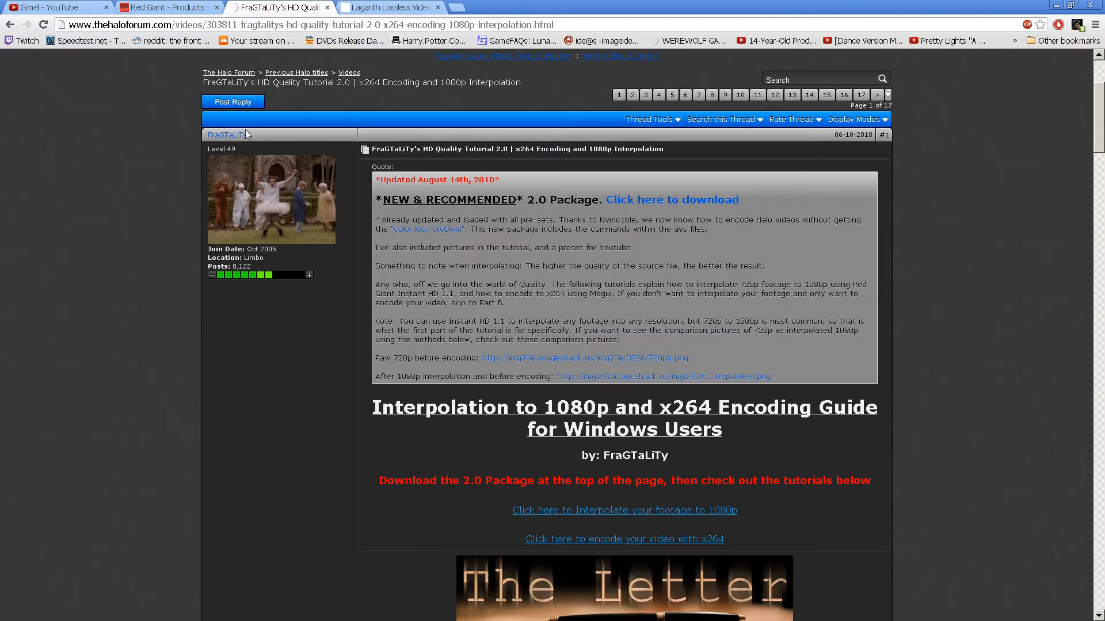
- Read through the forum guide on 1080p interpolation and x264 encoding, including its download and tutorial links
{"action": "scroll", "coordinate": [487, 463], "scroll_direction": "down", "scroll_amount": 2}
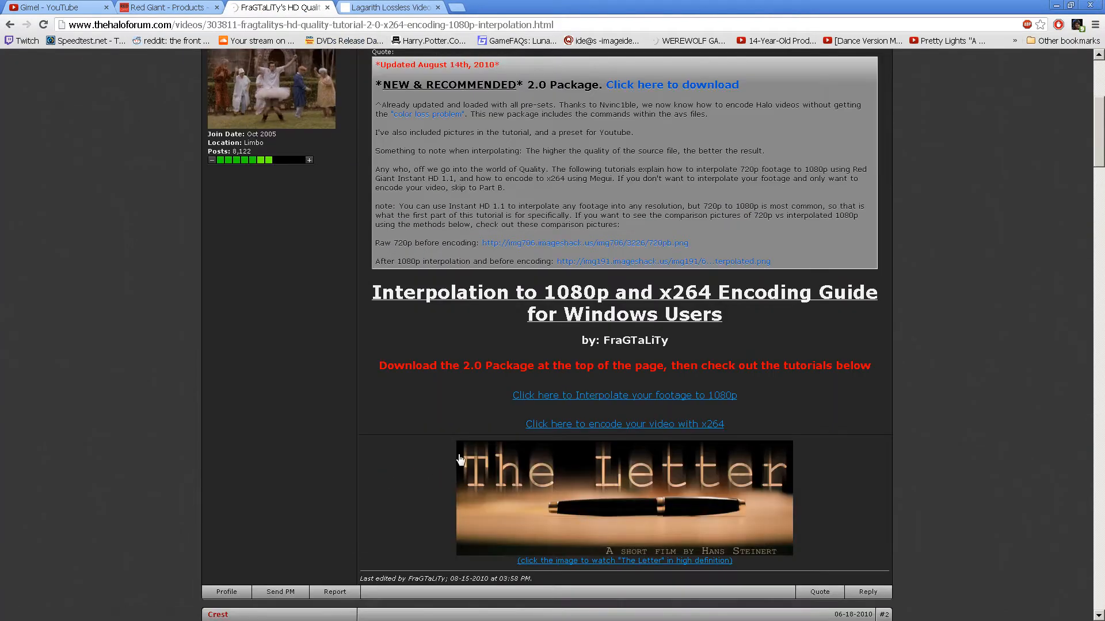
{"action": "scroll", "coordinate": [479, 409], "scroll_direction": "up", "scroll_amount": 2}
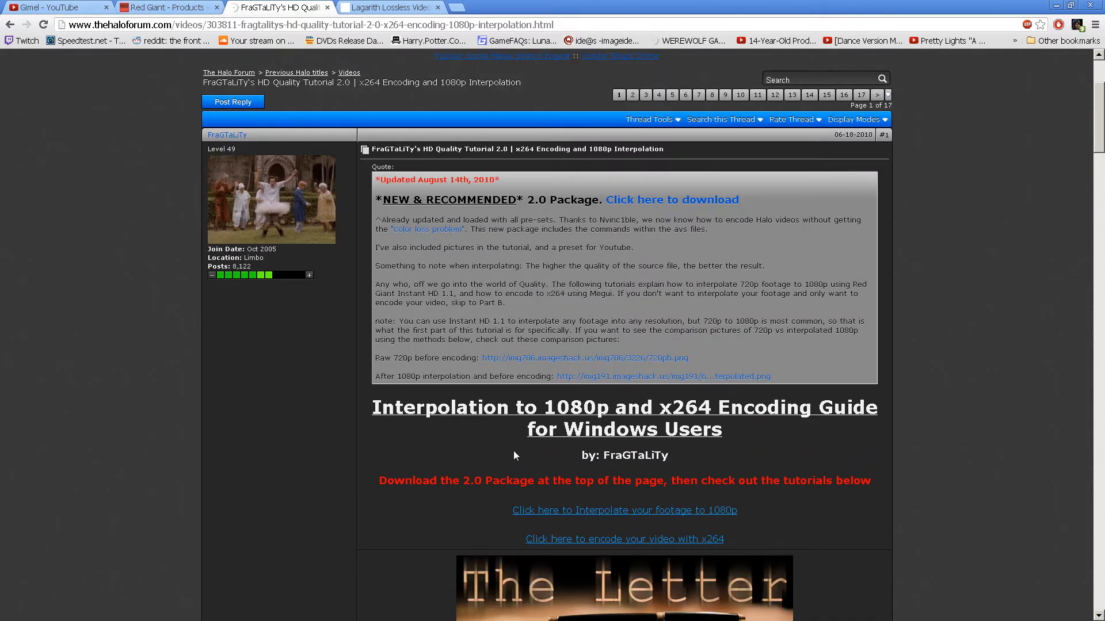
{"action": "scroll", "coordinate": [514, 452], "scroll_direction": "down", "scroll_amount": 2}
{"action": "scroll", "coordinate": [513, 452], "scroll_direction": "up", "scroll_amount": 5}
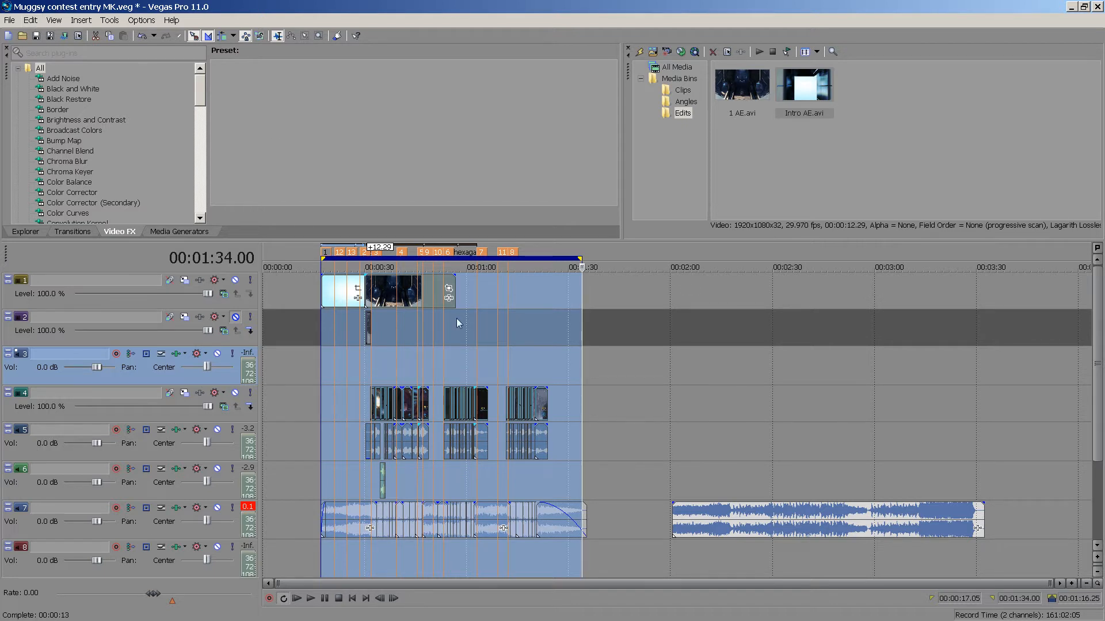
- Examine the lagarith 720pp AVI render template in Vegas Pro, leave without rendering, and view the Lagarith Lossless Video page in the browser
{"action": "left_click", "coordinate": [65, 36]}
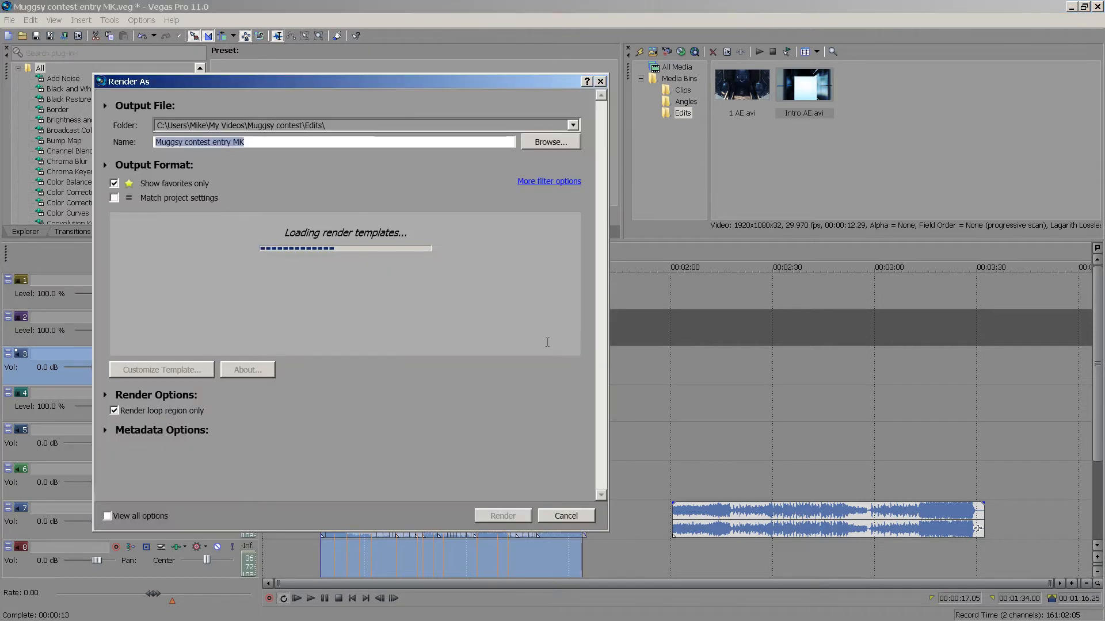
{"action": "left_click", "coordinate": [298, 322]}
{"action": "scroll", "coordinate": [285, 308], "scroll_direction": "down", "scroll_amount": 3}
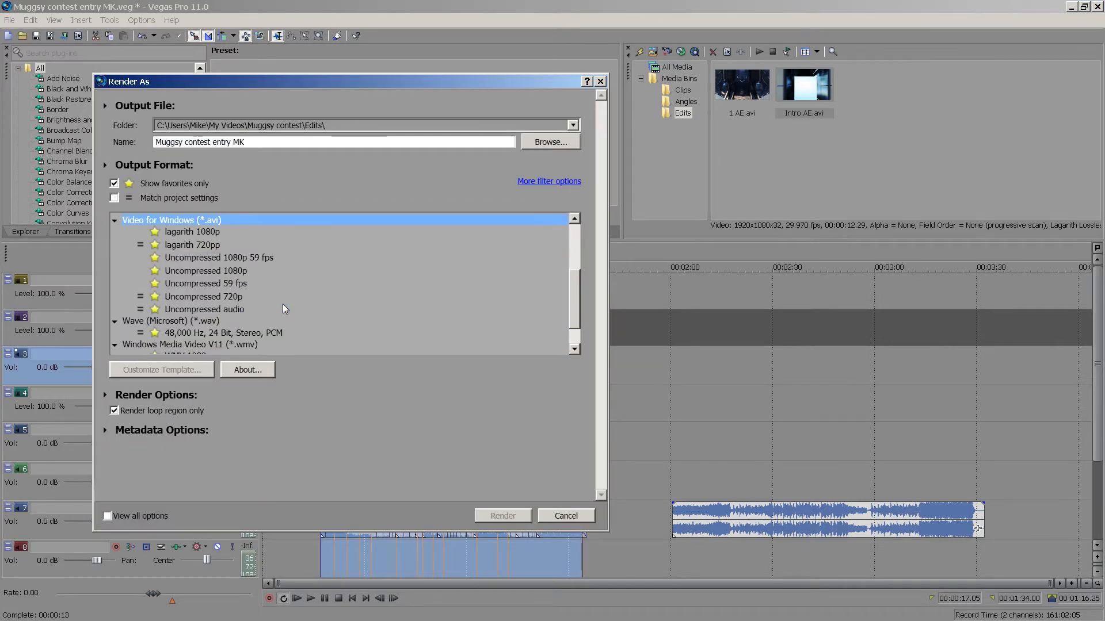
{"action": "scroll", "coordinate": [233, 286], "scroll_direction": "up", "scroll_amount": 2}
{"action": "left_click", "coordinate": [213, 315]}
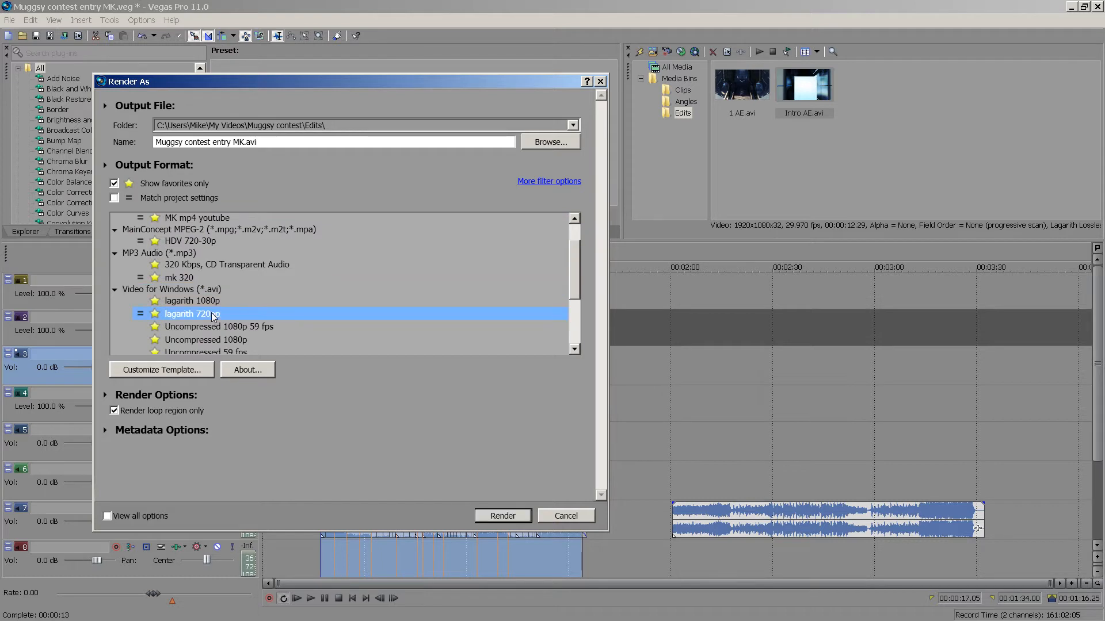
{"action": "scroll", "coordinate": [266, 316], "scroll_direction": "down", "scroll_amount": 1}
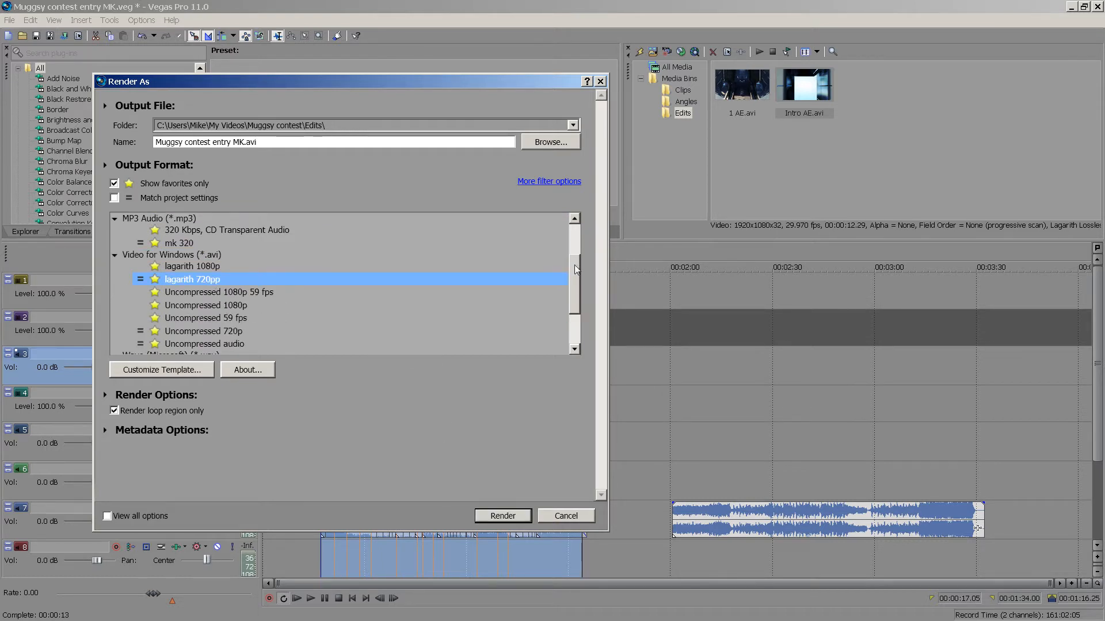
{"action": "left_click", "coordinate": [600, 81]}
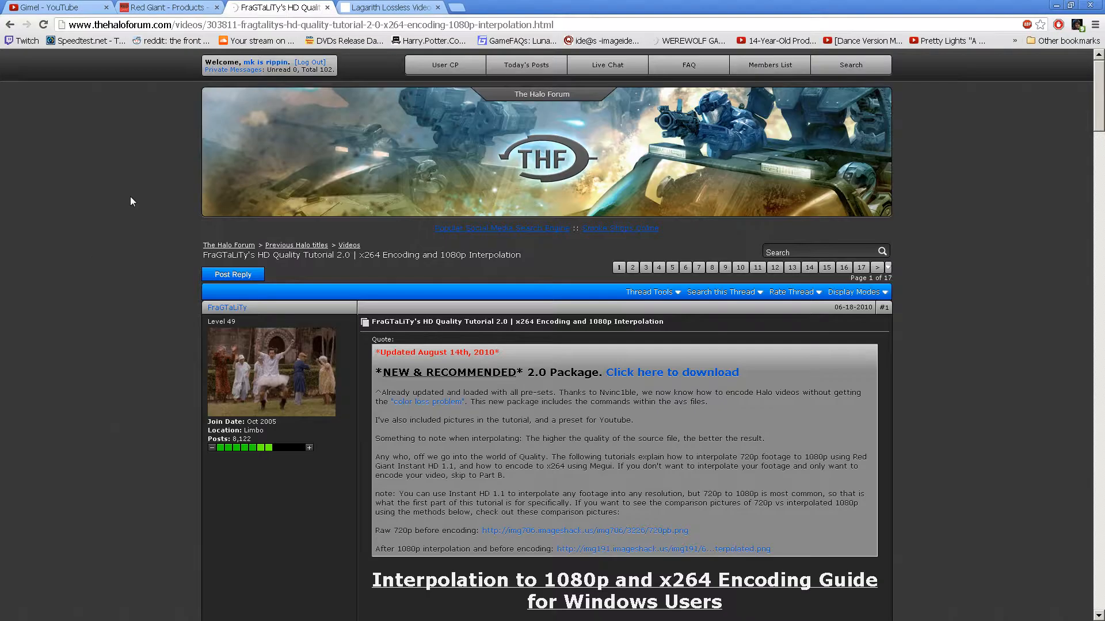
{"action": "left_click", "coordinate": [393, 8]}
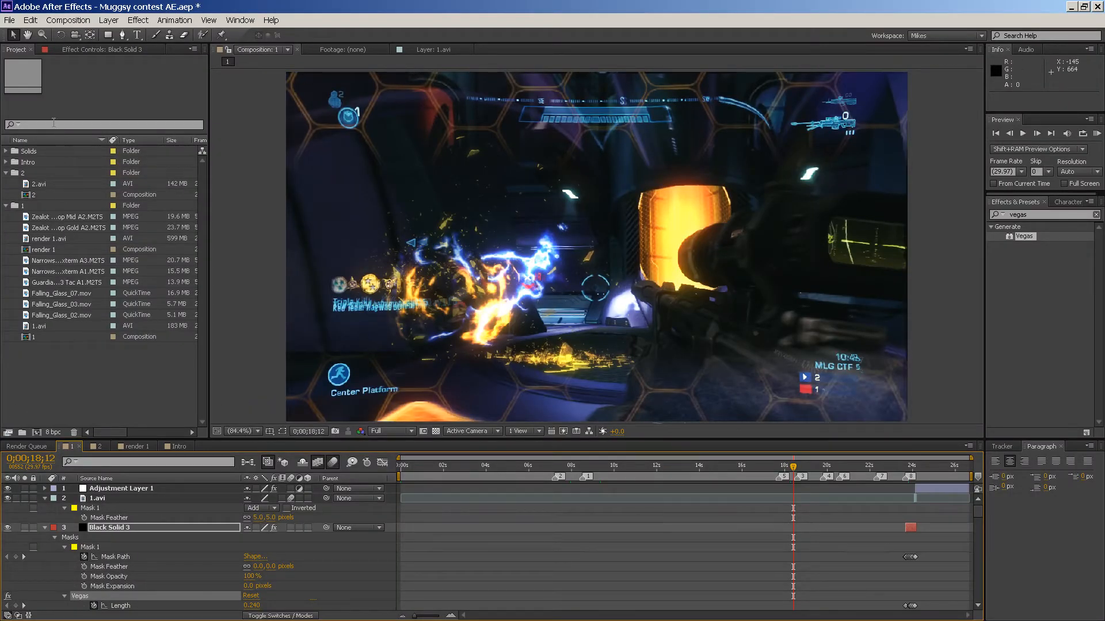
- Switch to After Effects, create a new composition from composition 1, and move the current time to 0;00;18;07
{"action": "left_click", "coordinate": [35, 339]}
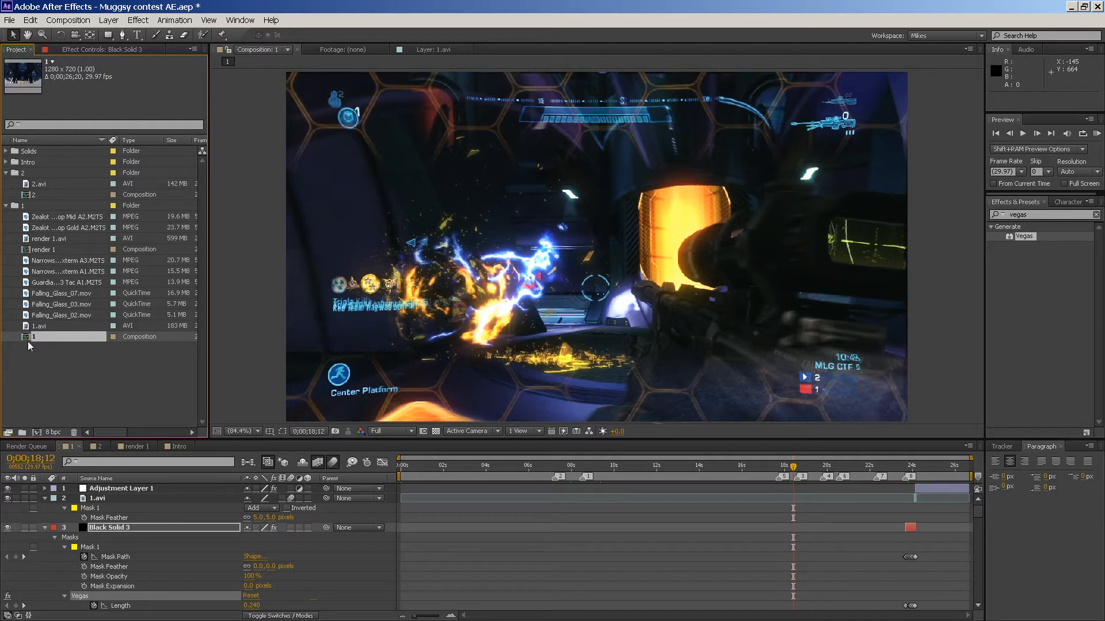
{"action": "left_click_drag", "start_coordinate": [46, 341], "coordinate": [38, 432]}
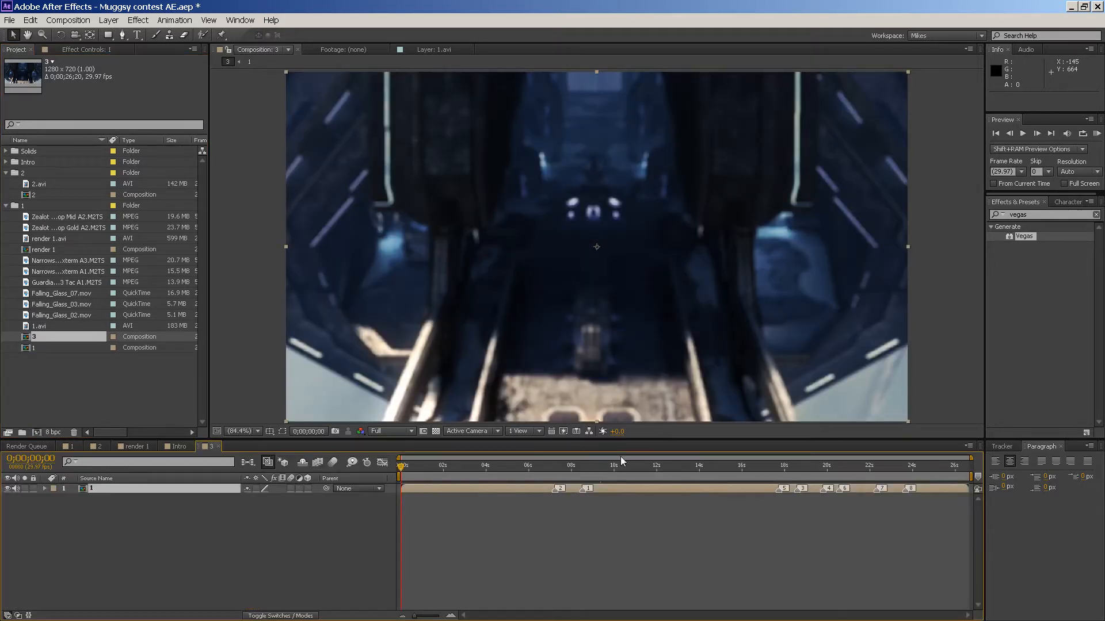
{"action": "left_click", "coordinate": [790, 480]}
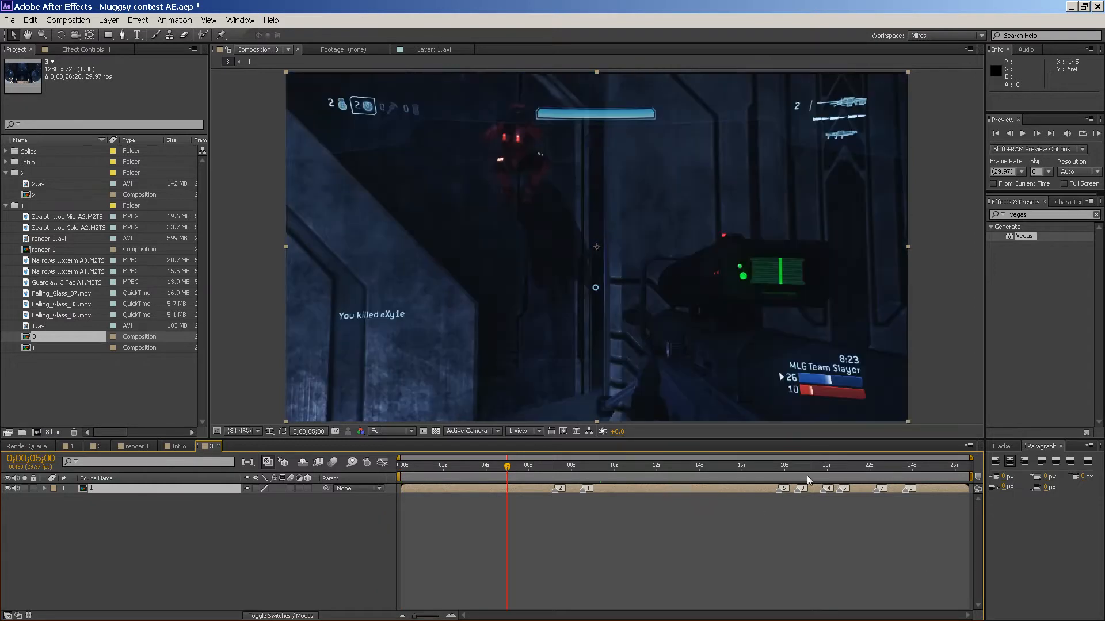
- Set the new composition's width to 1920 px and height to 1080 px with the aspect ratio locked
{"action": "left_click", "coordinate": [68, 22]}
{"action": "left_click", "coordinate": [97, 53]}
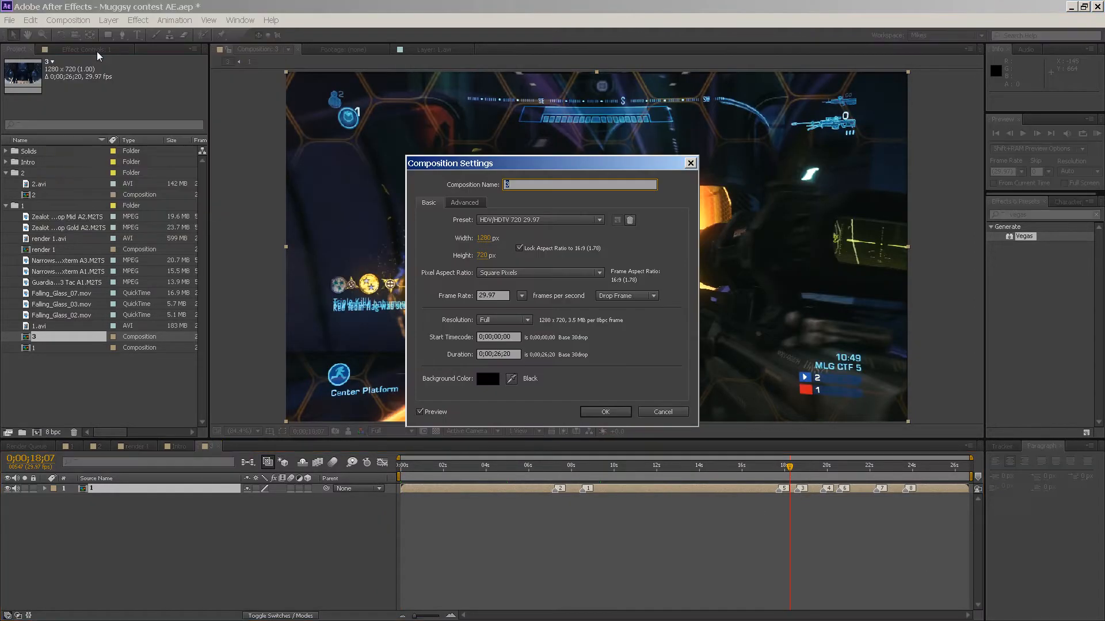
{"action": "left_click", "coordinate": [486, 238]}
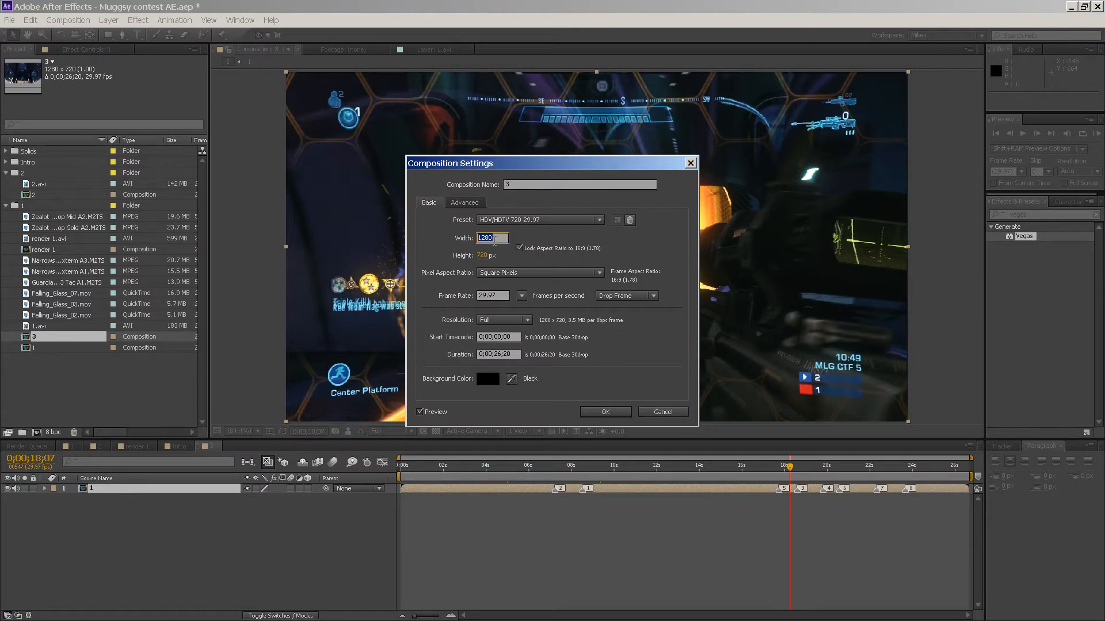
{"action": "type", "text": "1920"}
{"action": "key", "text": "Tab"}
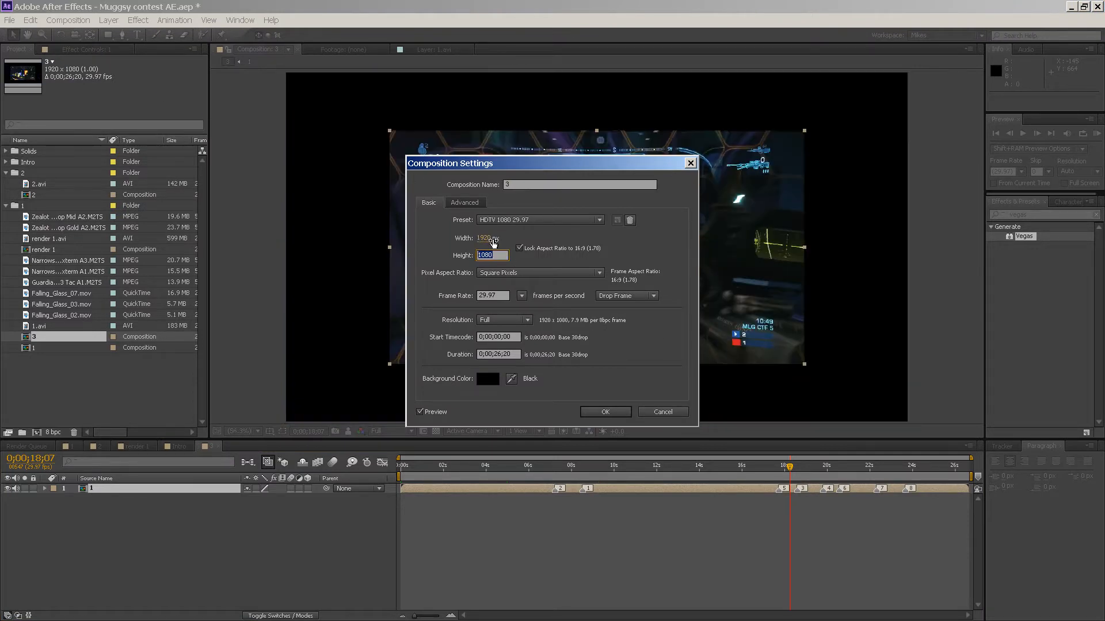
{"action": "key", "text": "Return"}
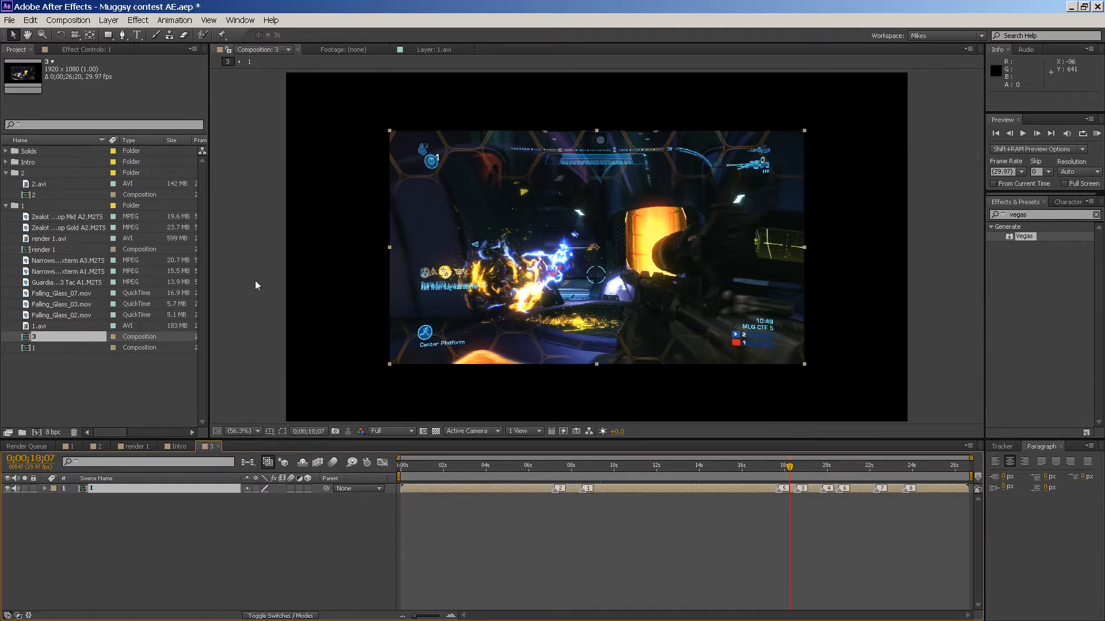
- Apply the Magic Bullet Instant HD effect to the nested composition layer in composition 3
{"action": "left_click", "coordinate": [118, 489]}
{"action": "left_click", "coordinate": [139, 20]}
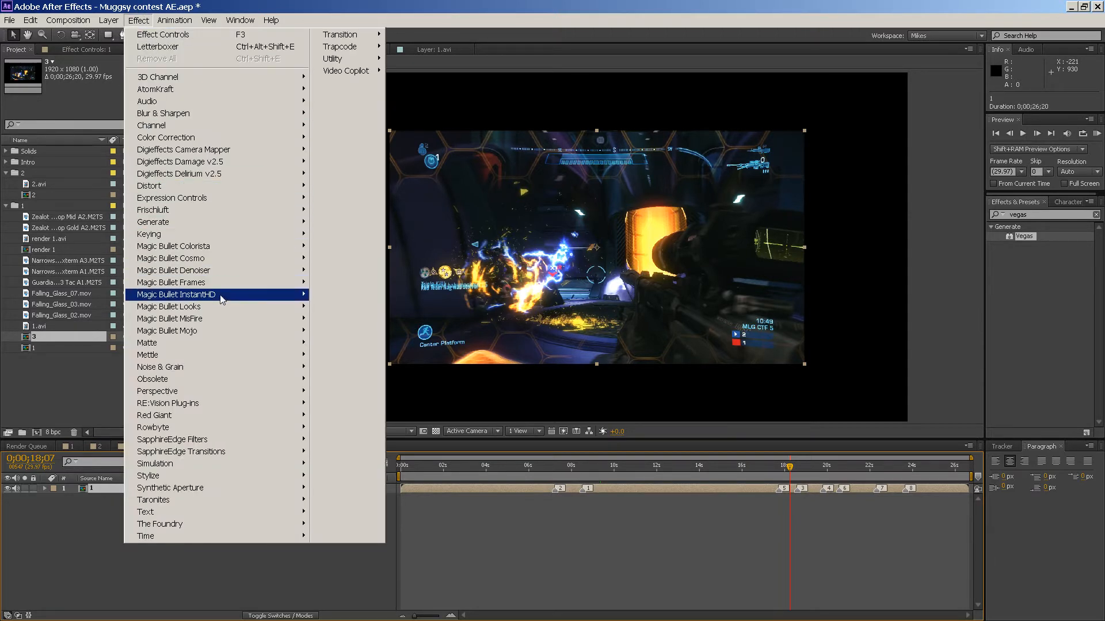
{"action": "mouse_move", "coordinate": [221, 296]}
{"action": "left_click", "coordinate": [329, 295]}
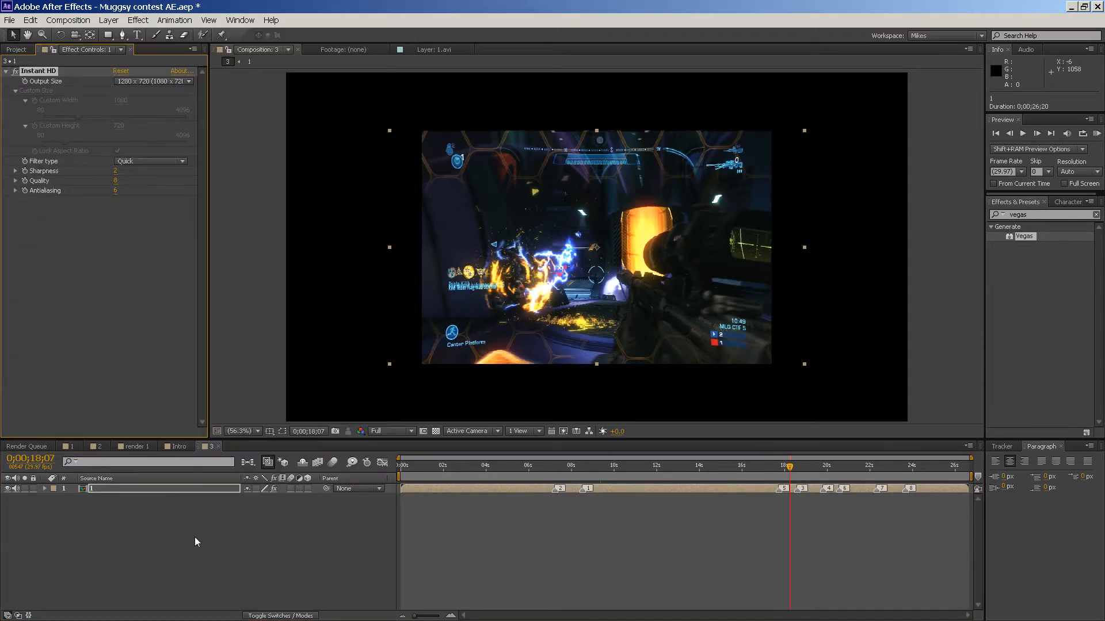
- Set Instant HD's output size to Custom with a width of 1920 and a height of 1080
{"action": "left_click", "coordinate": [125, 83]}
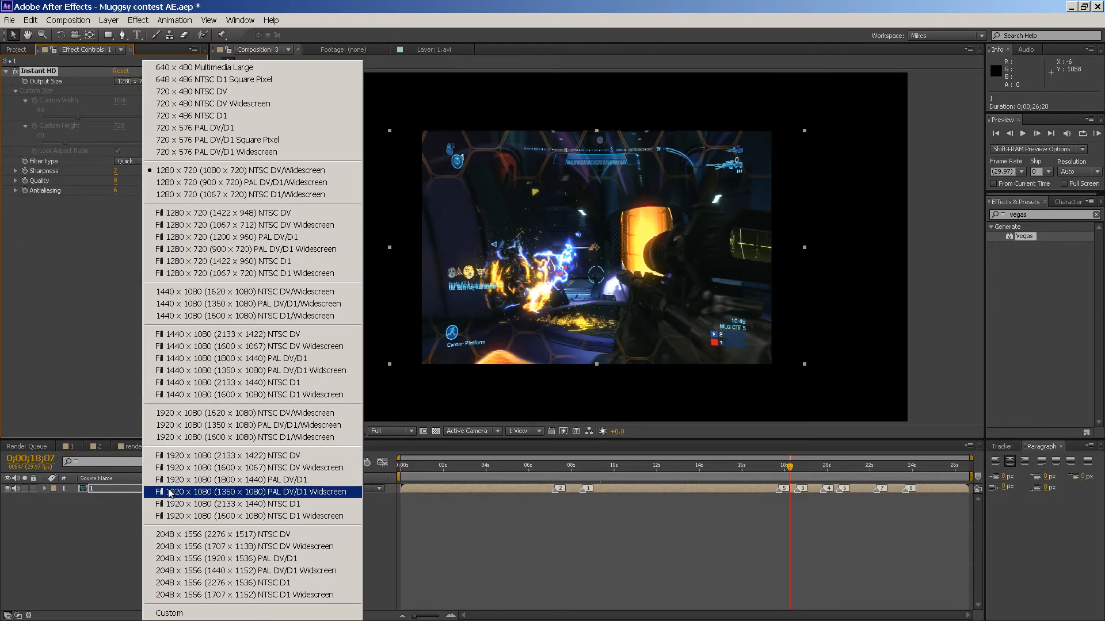
{"action": "left_click", "coordinate": [157, 613]}
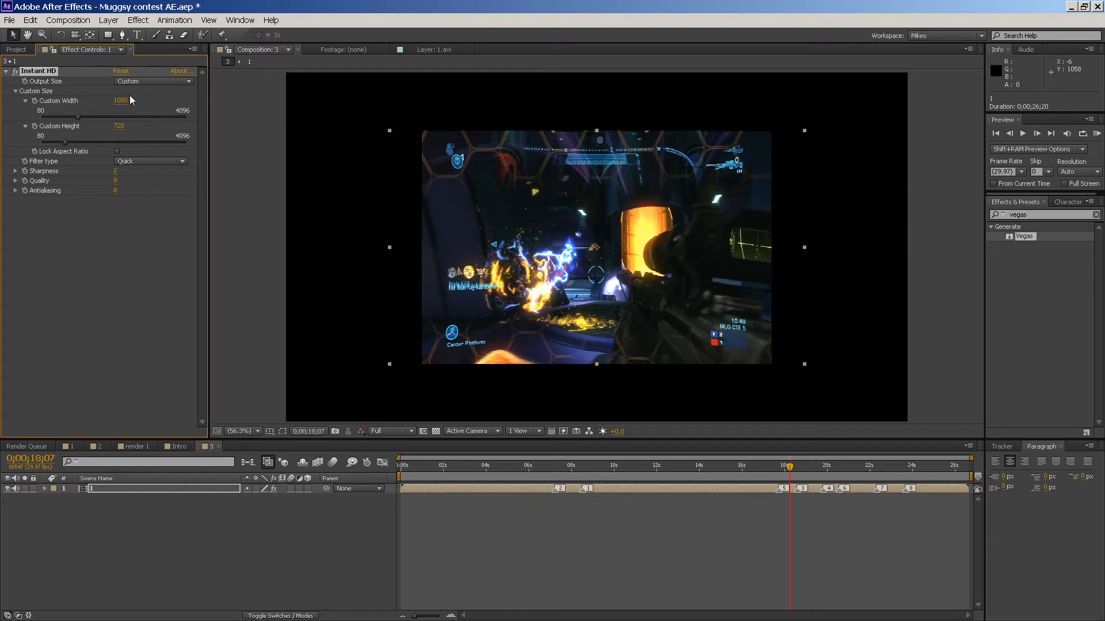
{"action": "left_click", "coordinate": [122, 101]}
{"action": "type", "text": "192"}
{"action": "left_click", "coordinate": [118, 125]}
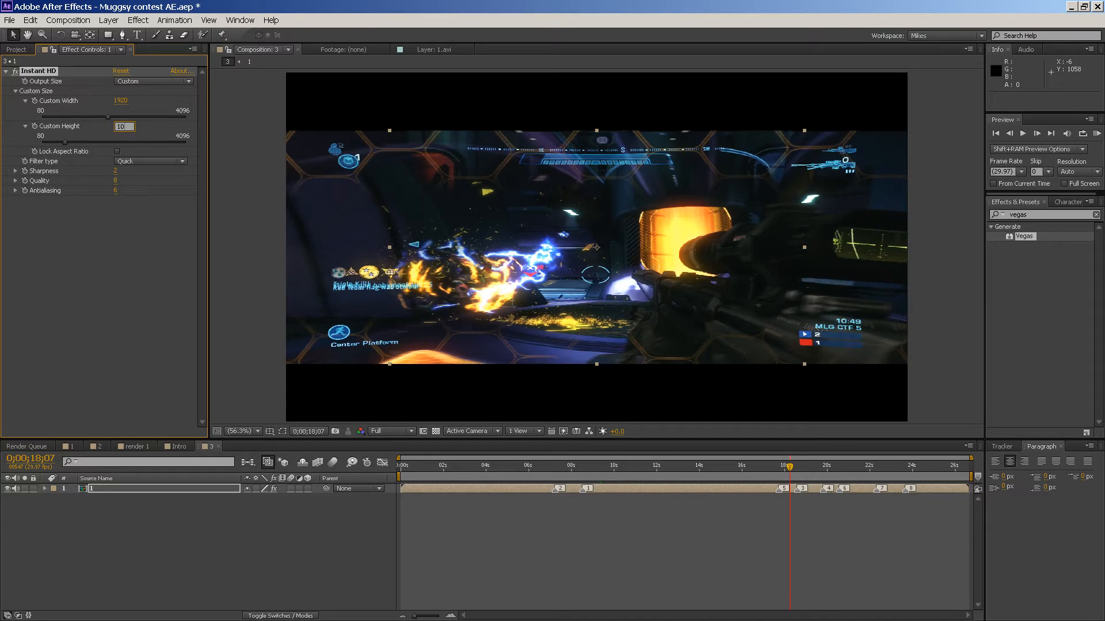
{"action": "type", "text": "1080"}
{"action": "key", "text": "Return"}
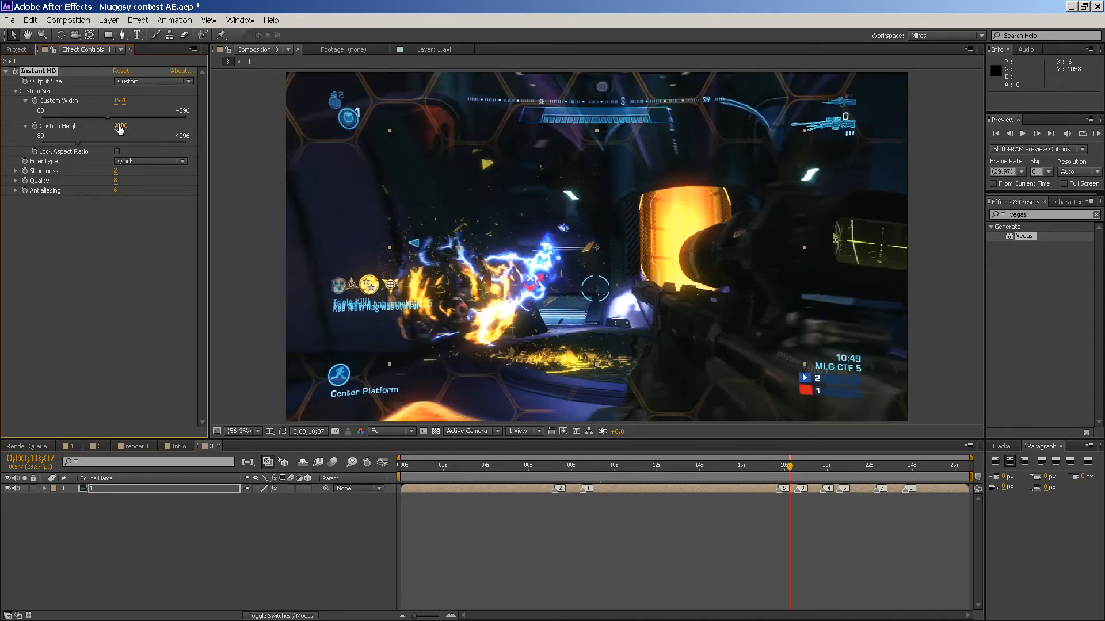
- Set Instant HD's filter type to Best, sharpness to 5, quality to 25 and antialiasing to 10, and compare with composition 1
{"action": "left_click", "coordinate": [132, 162]}
{"action": "left_click", "coordinate": [135, 209]}
{"action": "left_click", "coordinate": [116, 171]}
{"action": "type", "text": "5"}
{"action": "left_click_drag", "start_coordinate": [115, 181], "coordinate": [165, 193]}
{"action": "left_click", "coordinate": [70, 446]}
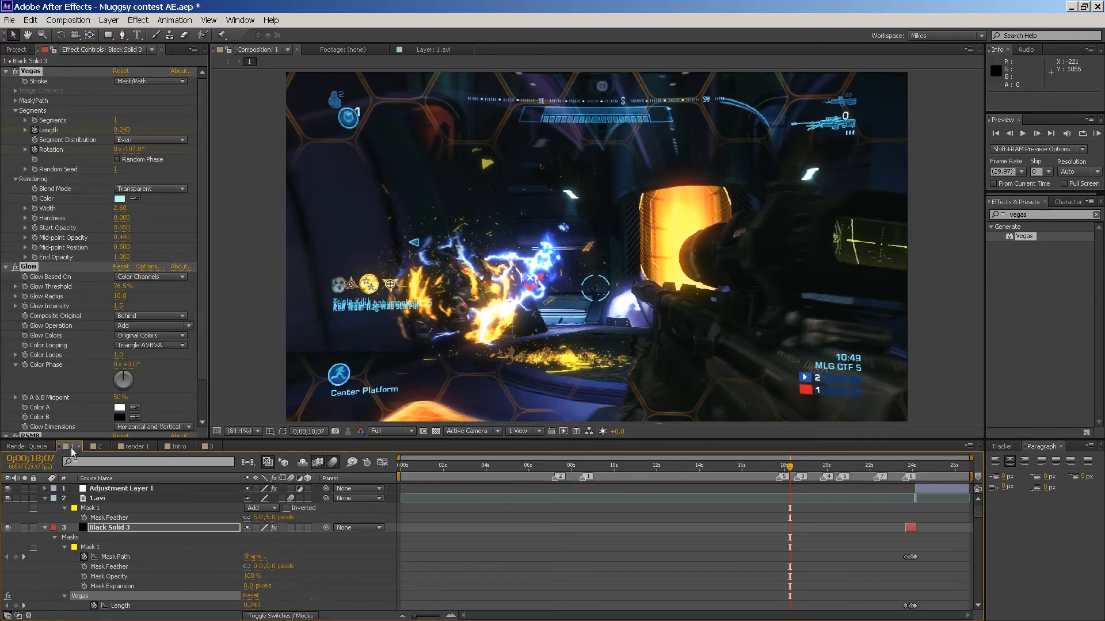
{"action": "left_click", "coordinate": [208, 446]}
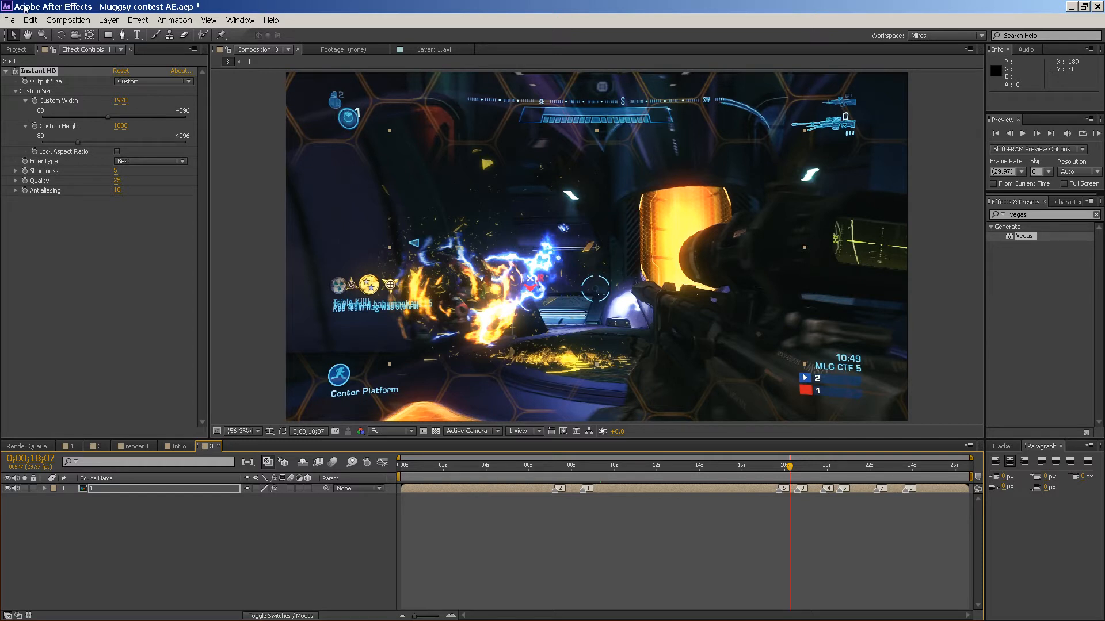
- Add a new adjustment layer above the upscaled footage layer in composition 3
{"action": "left_click", "coordinate": [72, 20]}
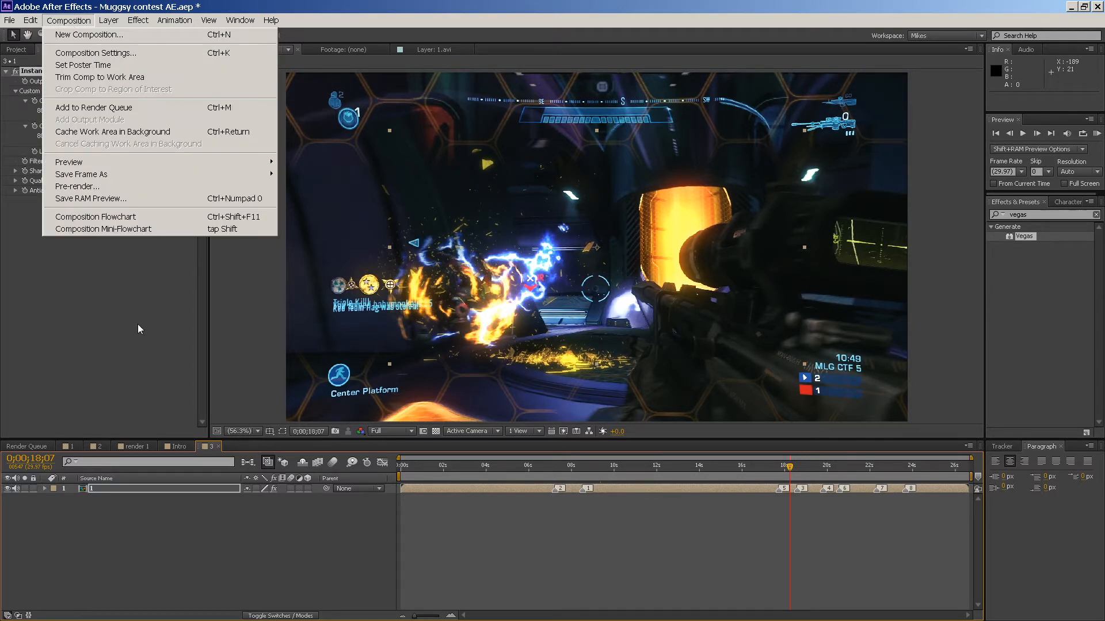
{"action": "left_click", "coordinate": [140, 367]}
{"action": "left_click", "coordinate": [138, 20]}
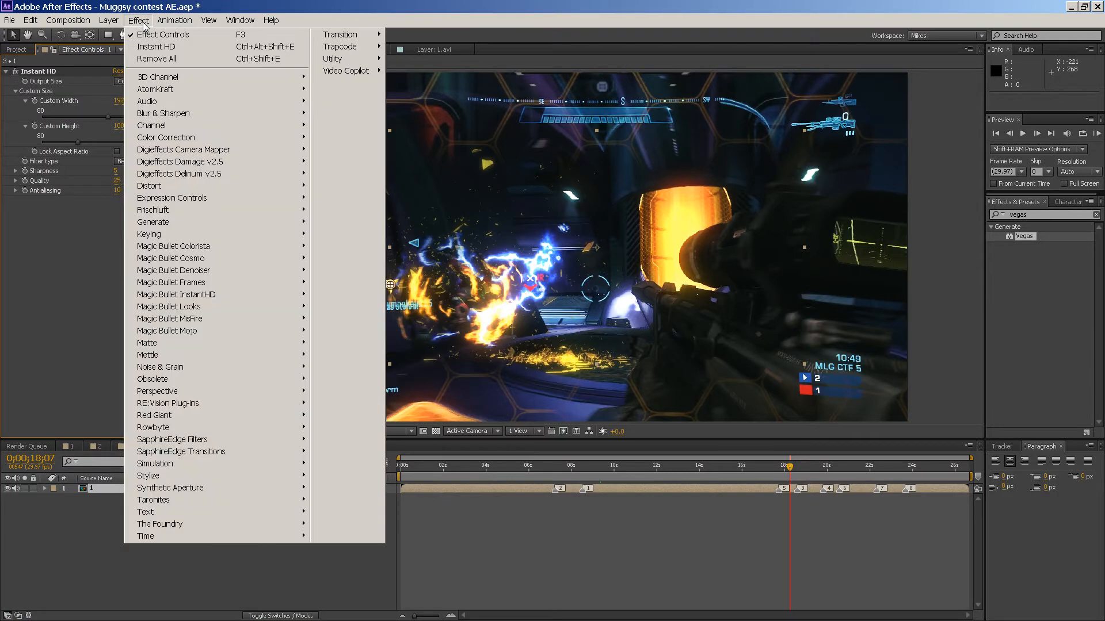
{"action": "mouse_move", "coordinate": [109, 20]}
{"action": "mouse_move", "coordinate": [132, 36]}
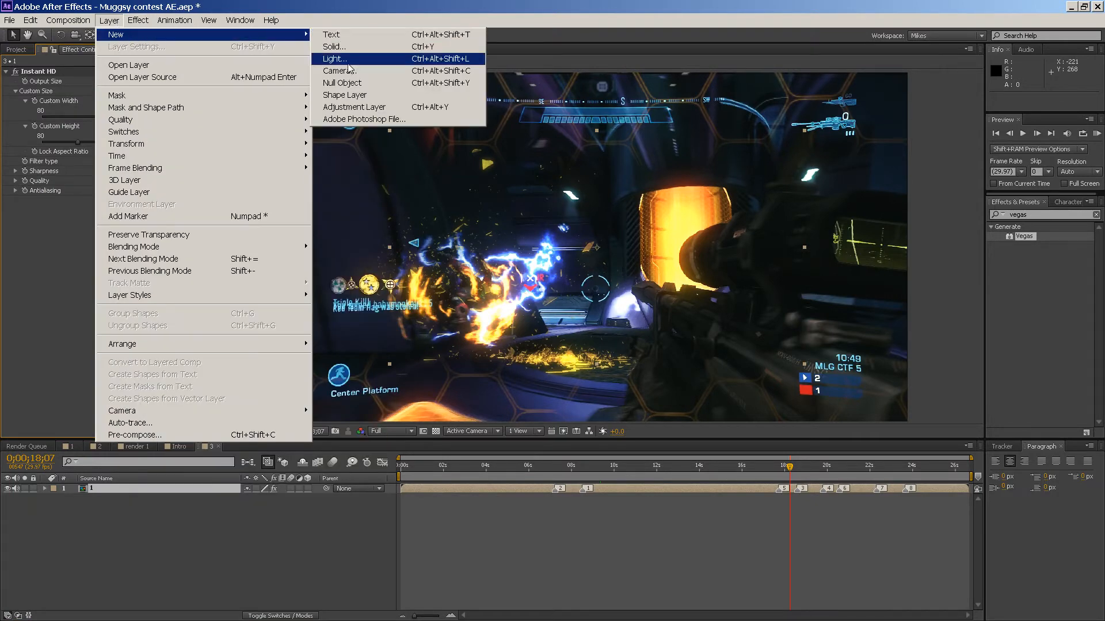
{"action": "left_click", "coordinate": [352, 107]}
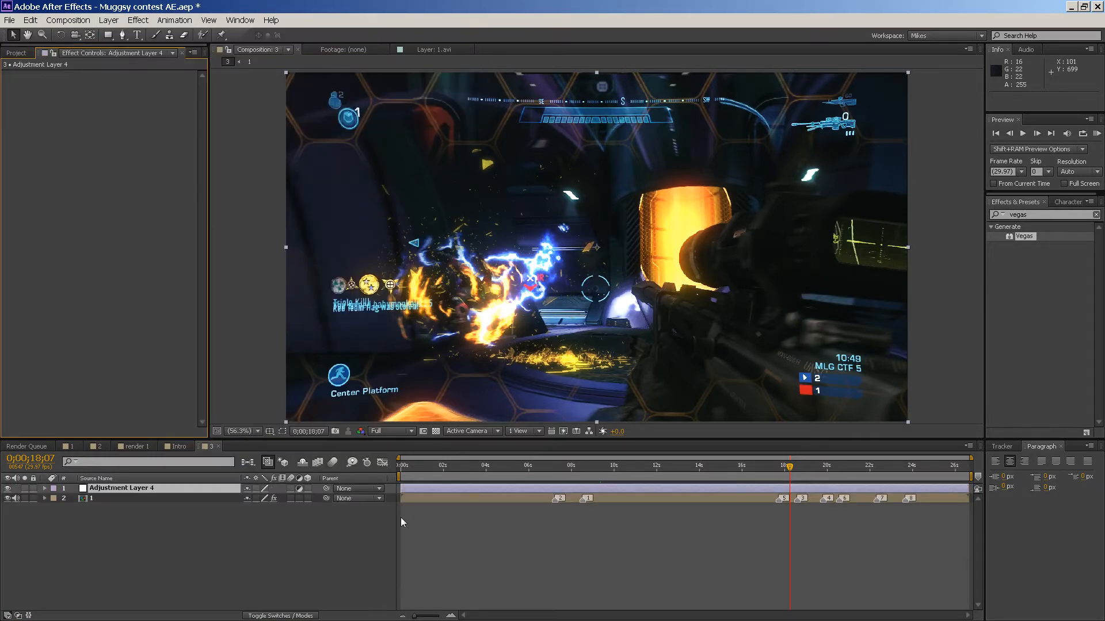
- Apply the Magic Bullet Frames Letterboxer effect to the new adjustment layer
{"action": "left_click", "coordinate": [138, 20]}
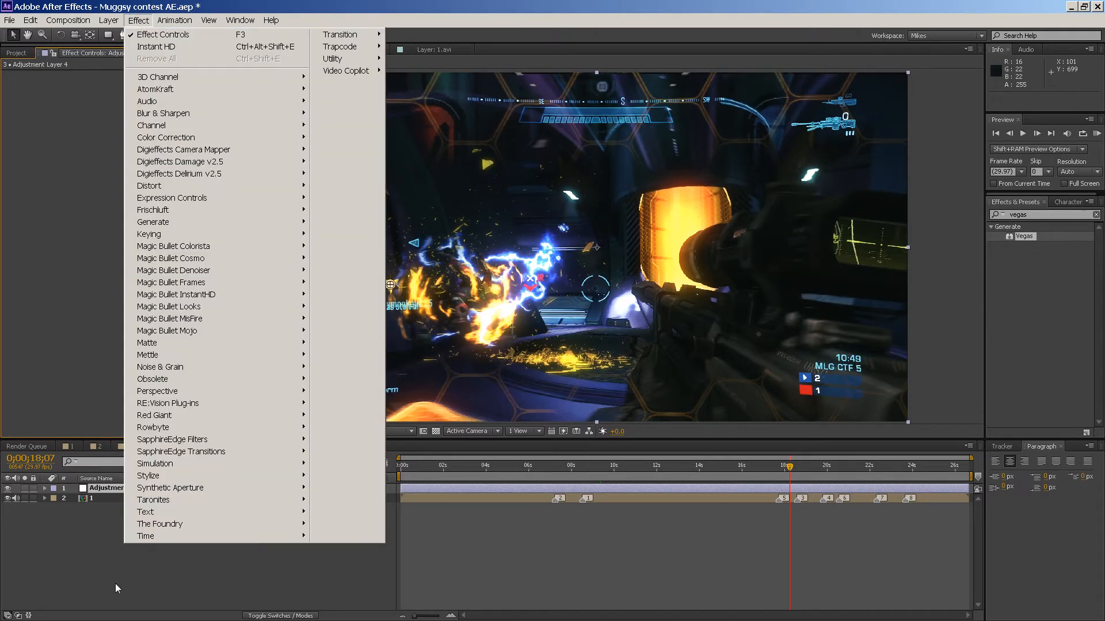
{"action": "mouse_move", "coordinate": [242, 432]}
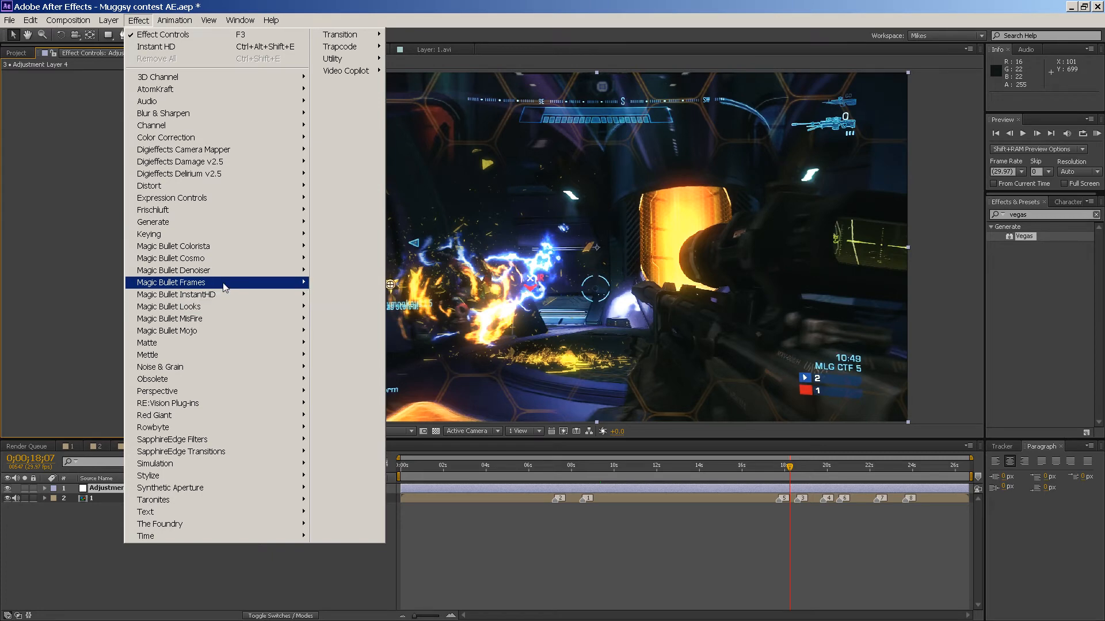
{"action": "left_click", "coordinate": [339, 337]}
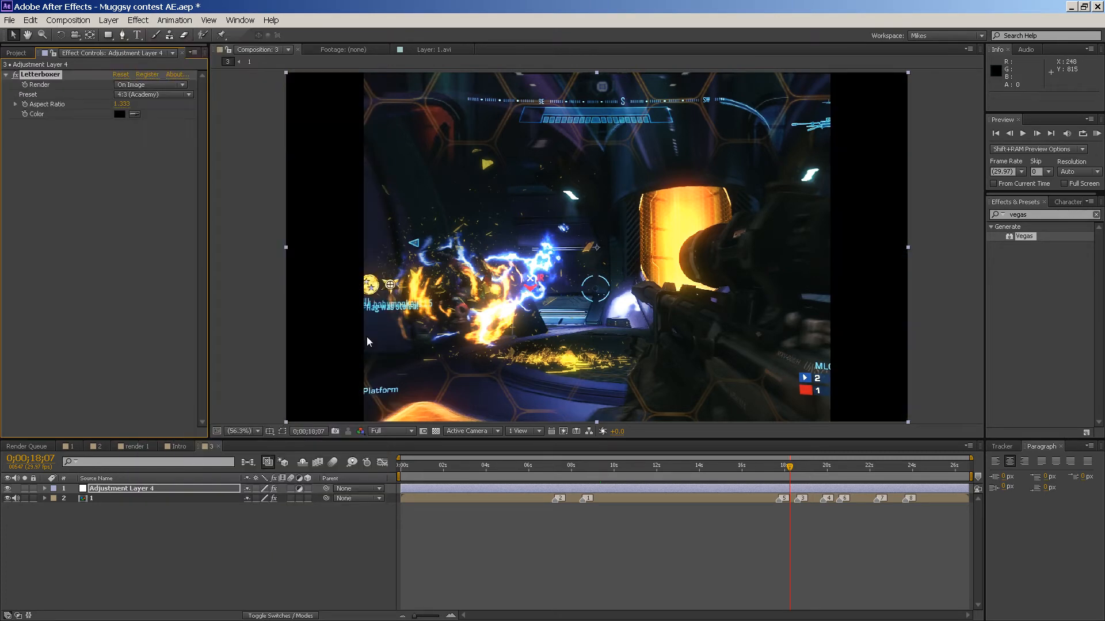
- Set the Letterboxer preset to 16:9 (Widescreen TV), and raise its aspect ratio to about 2.16
{"action": "left_click", "coordinate": [180, 95]}
{"action": "left_click", "coordinate": [179, 143]}
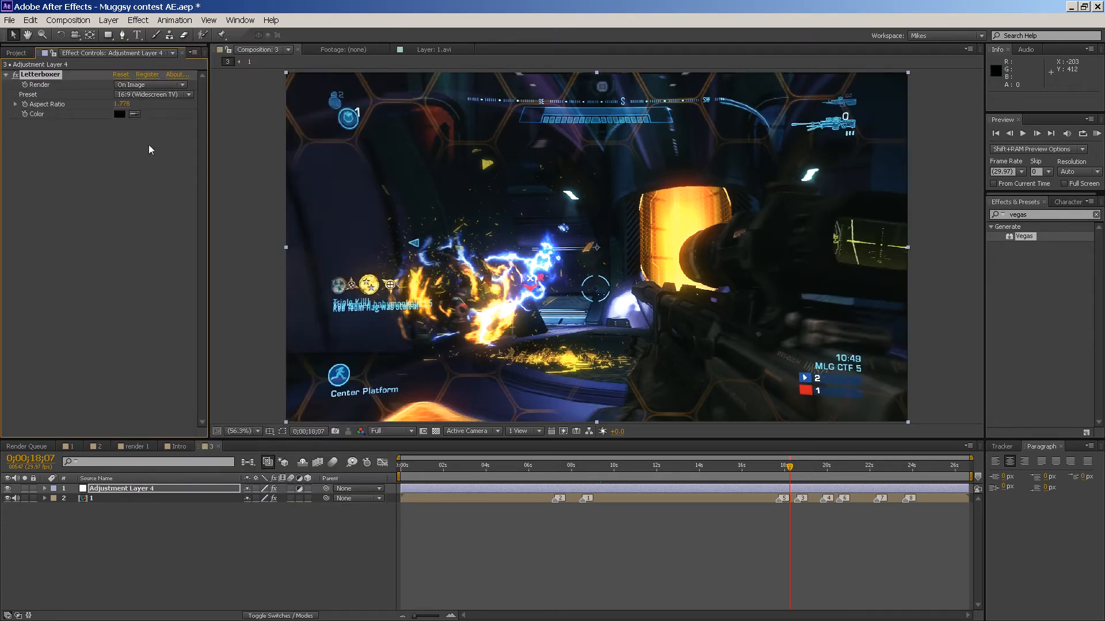
{"action": "left_click_drag", "start_coordinate": [115, 107], "coordinate": [168, 133]}
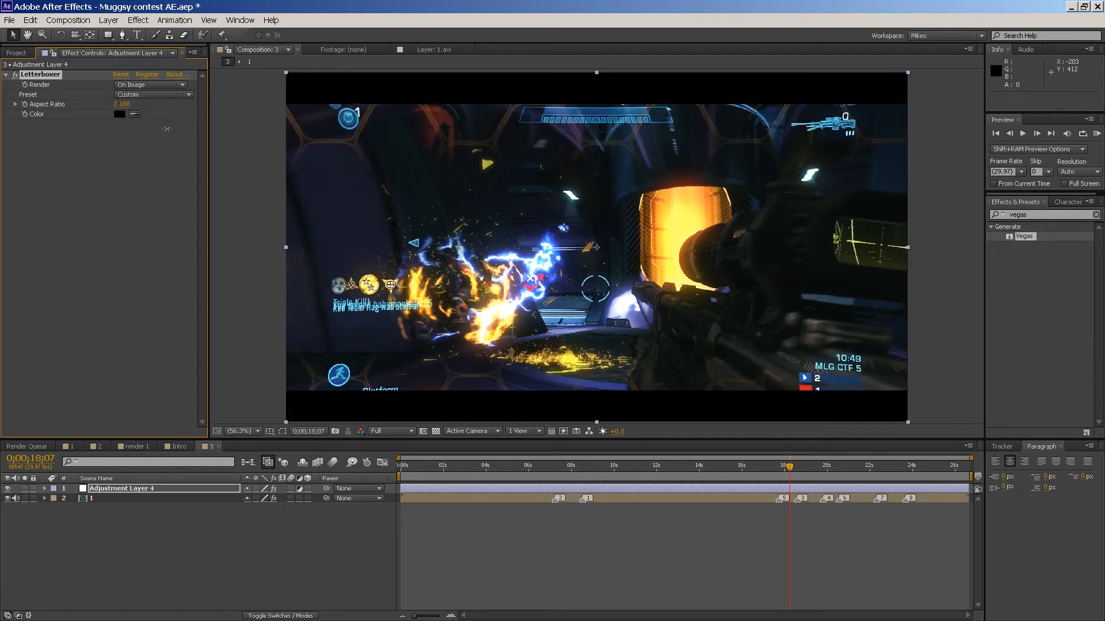
- Add composition 3 to the render queue and enlarge the queue area to show all its entries
{"action": "left_click", "coordinate": [108, 21]}
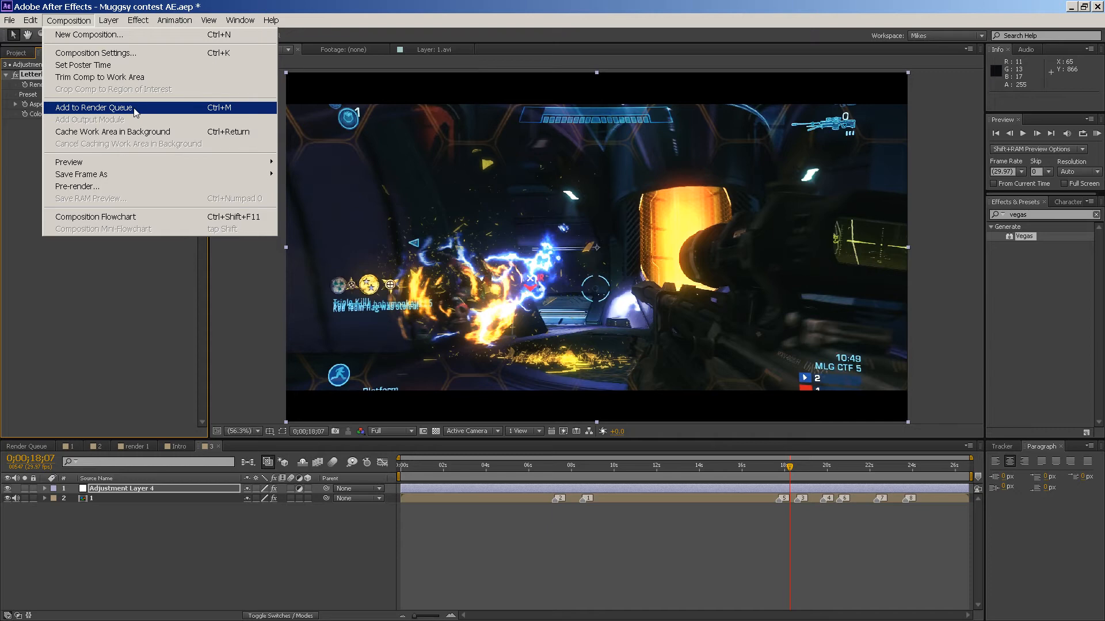
{"action": "left_click", "coordinate": [136, 110]}
{"action": "scroll", "coordinate": [125, 584], "scroll_direction": "down", "scroll_amount": 1}
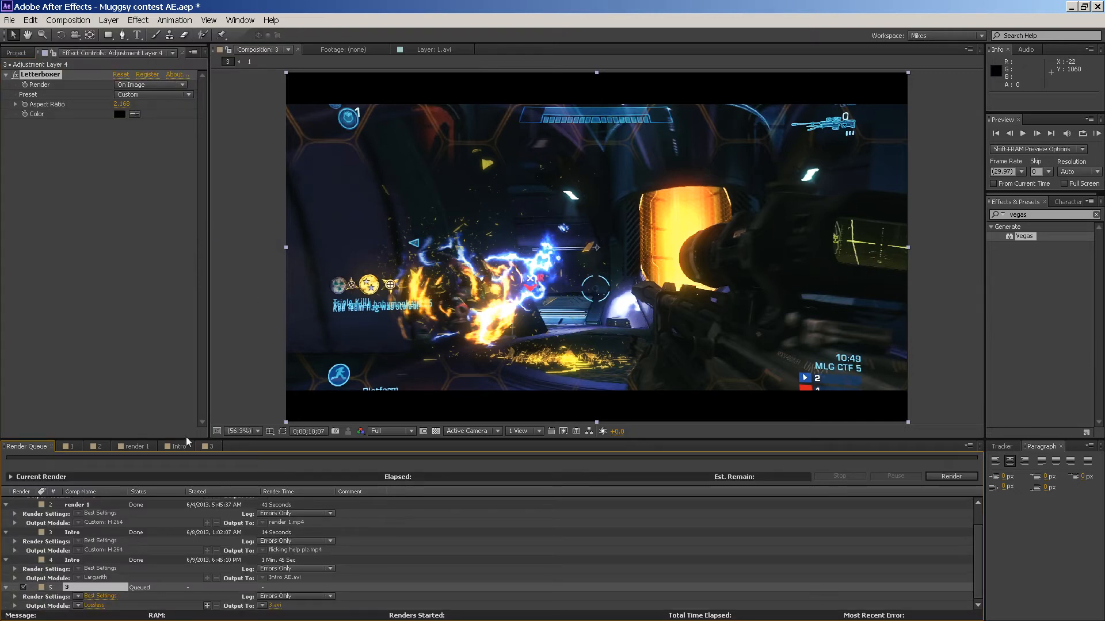
{"action": "left_click_drag", "start_coordinate": [273, 440], "coordinate": [282, 379]}
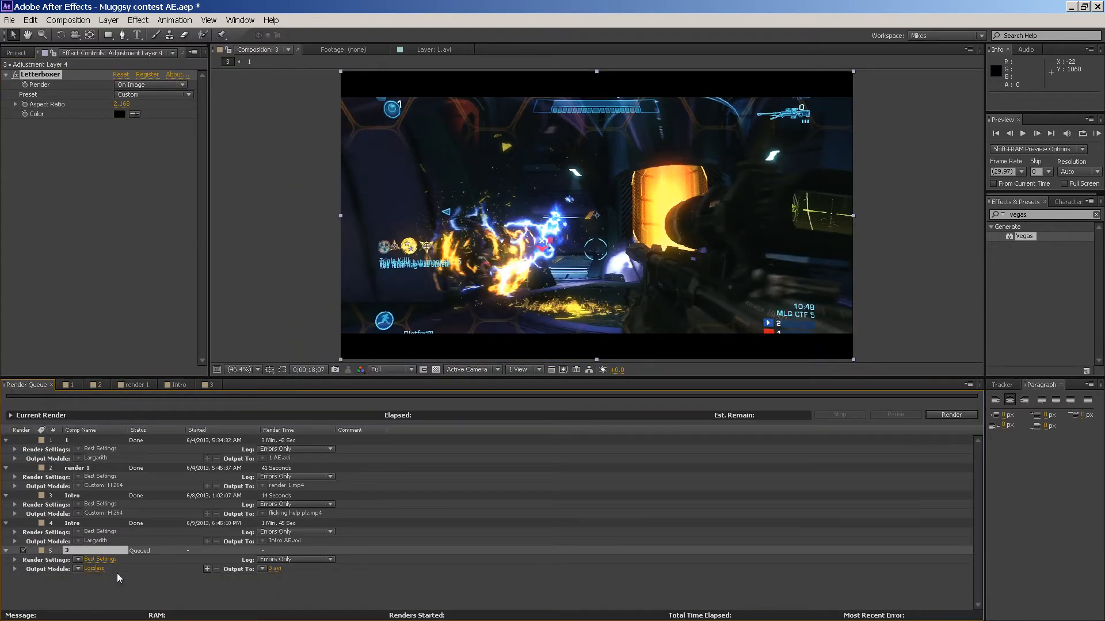
- Set composition 3's output module format to H.264 and accept the video options with CBR encoding at 10 Mbps
{"action": "left_click", "coordinate": [86, 570]}
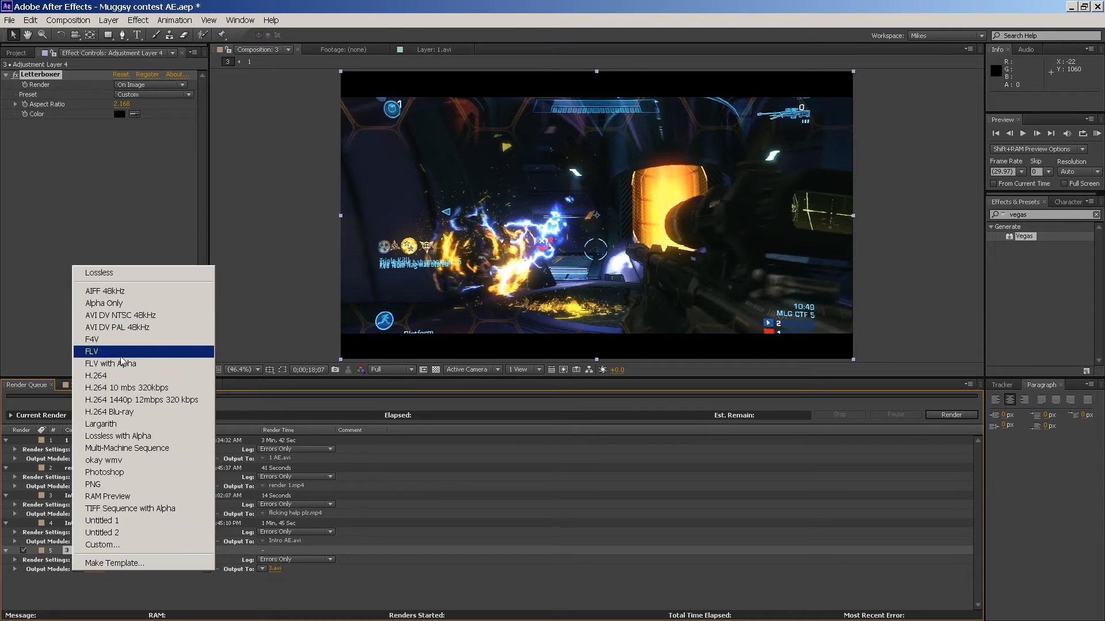
{"action": "left_click", "coordinate": [93, 588]}
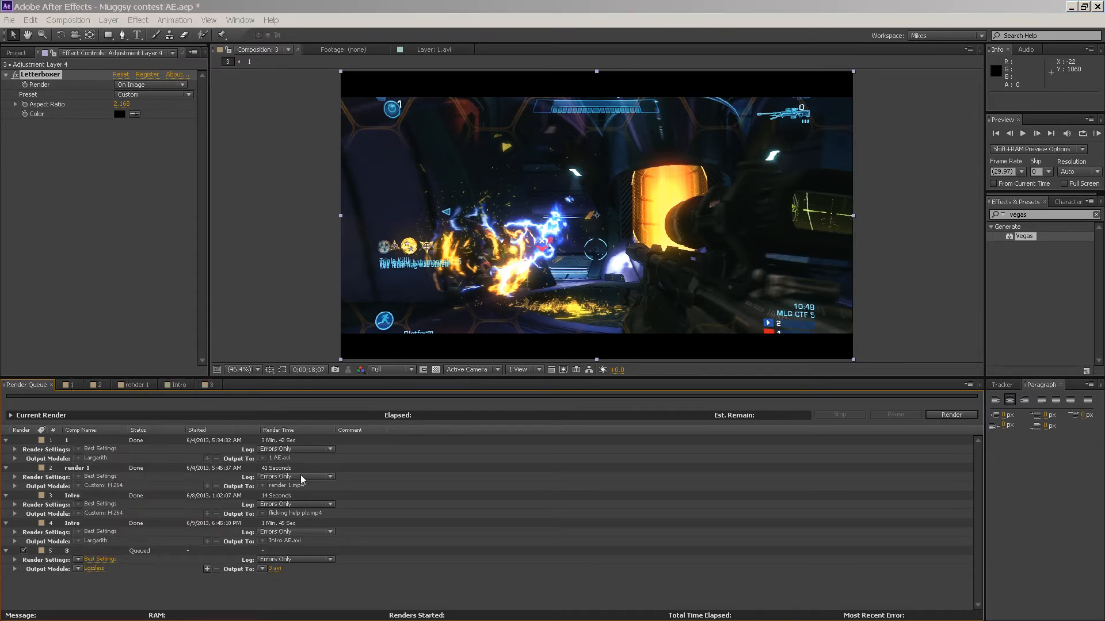
{"action": "left_click", "coordinate": [288, 160]}
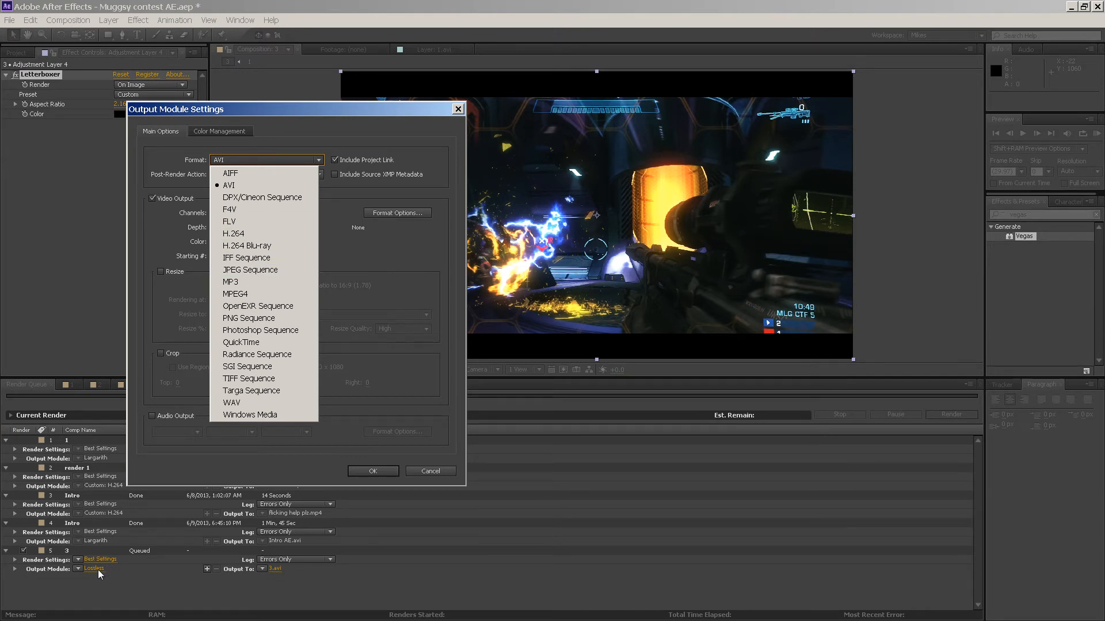
{"action": "left_click", "coordinate": [236, 234]}
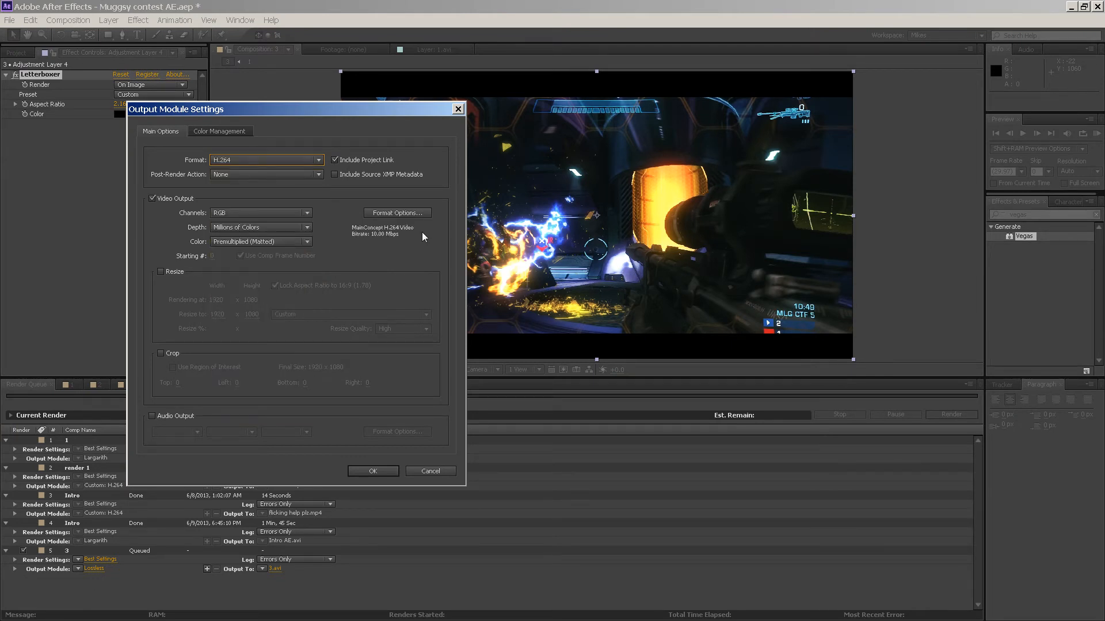
{"action": "left_click", "coordinate": [403, 214]}
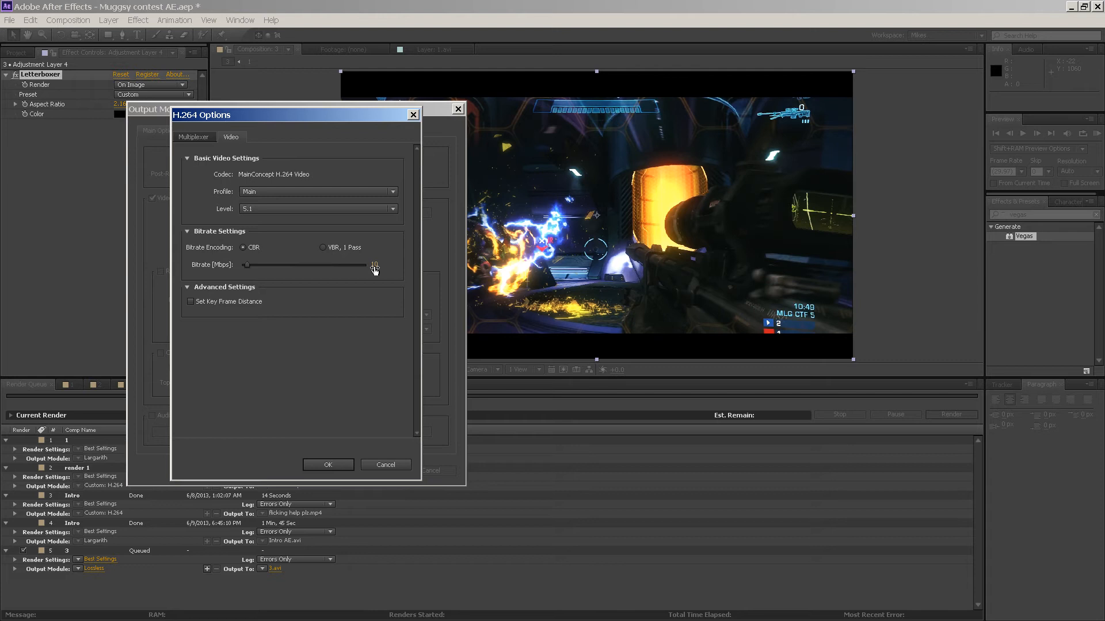
{"action": "left_click", "coordinate": [340, 461]}
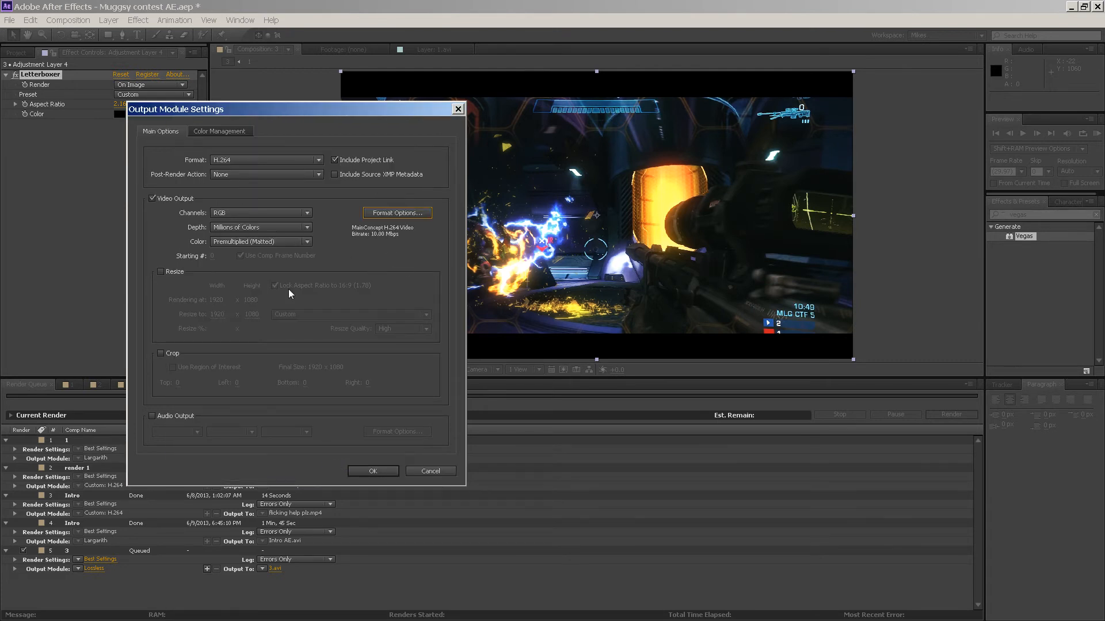
- Enable AAC audio output at 320 kbps for composition 3's render, and check the output file destination
{"action": "left_click", "coordinate": [152, 416]}
{"action": "left_click", "coordinate": [411, 432]}
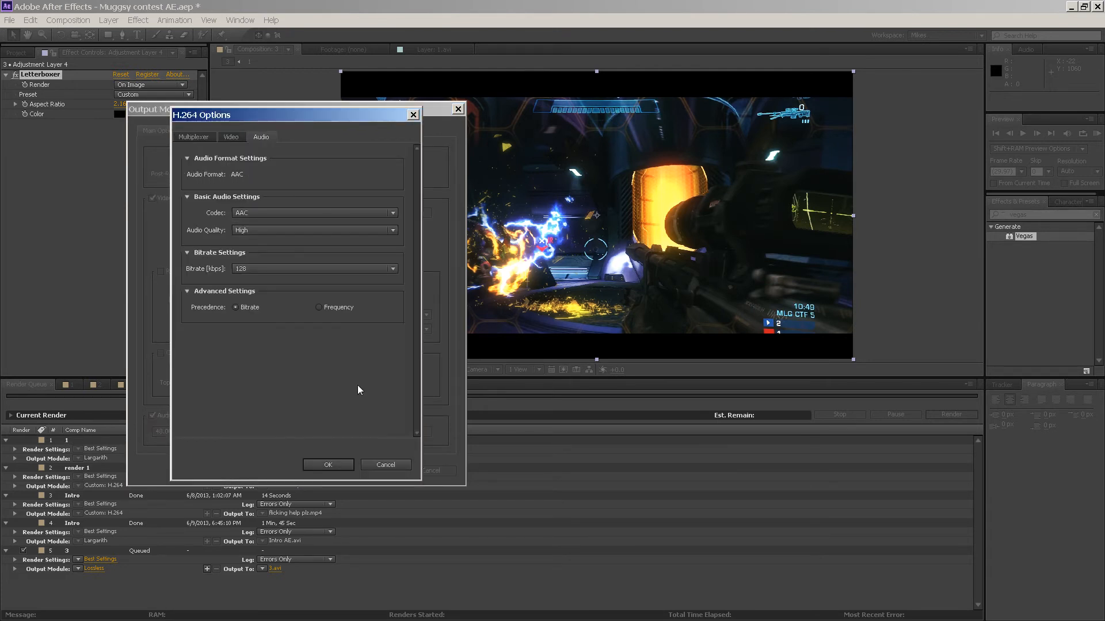
{"action": "left_click", "coordinate": [253, 269]}
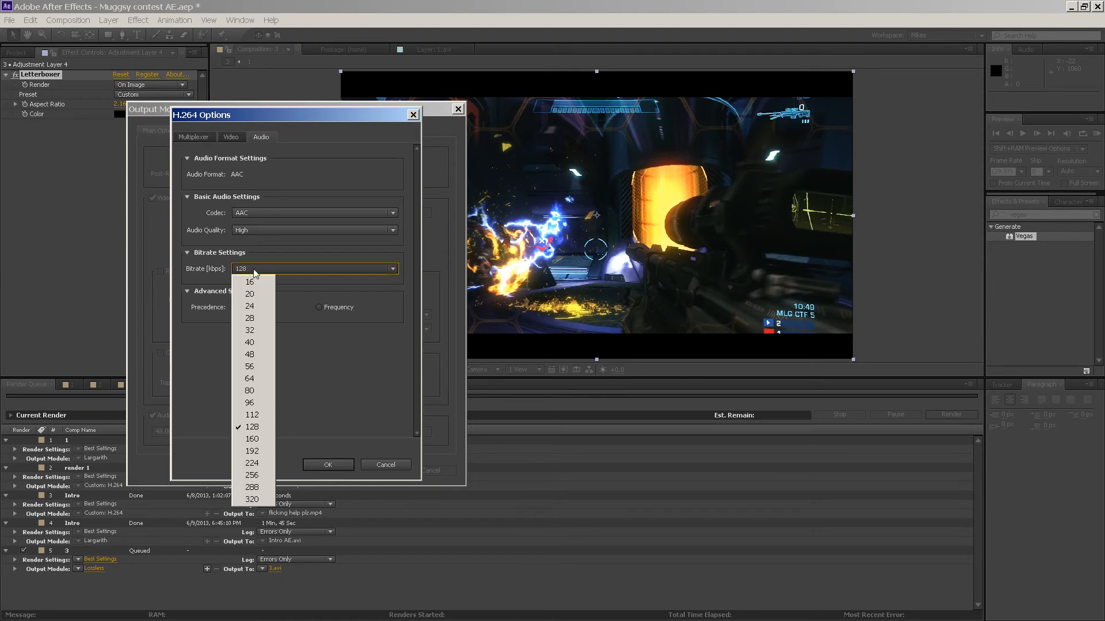
{"action": "left_click", "coordinate": [245, 505]}
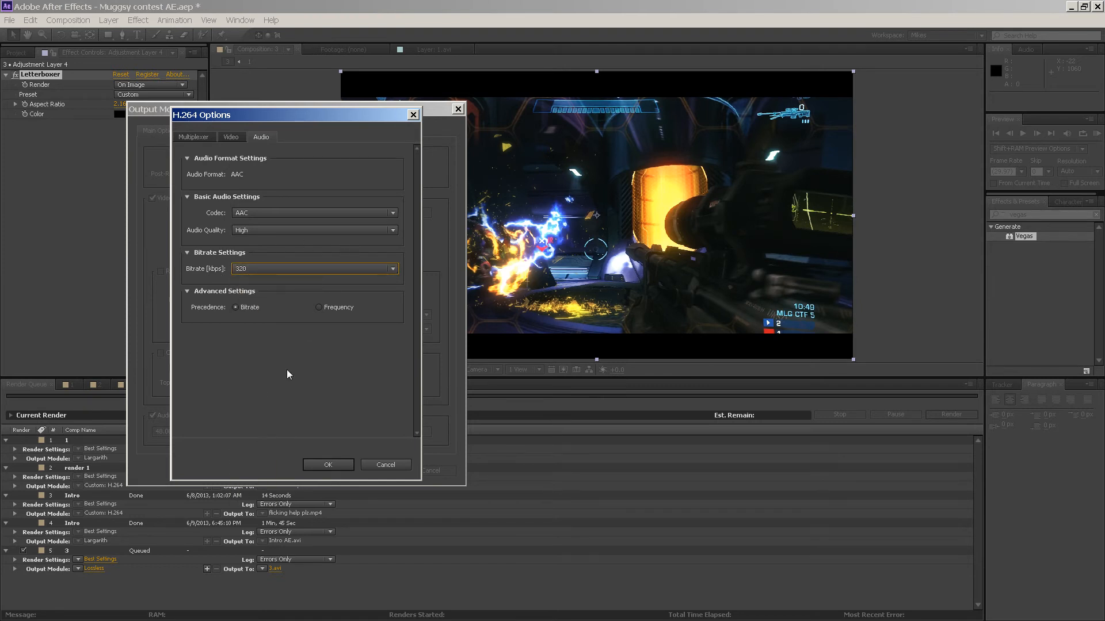
{"action": "left_click", "coordinate": [341, 464]}
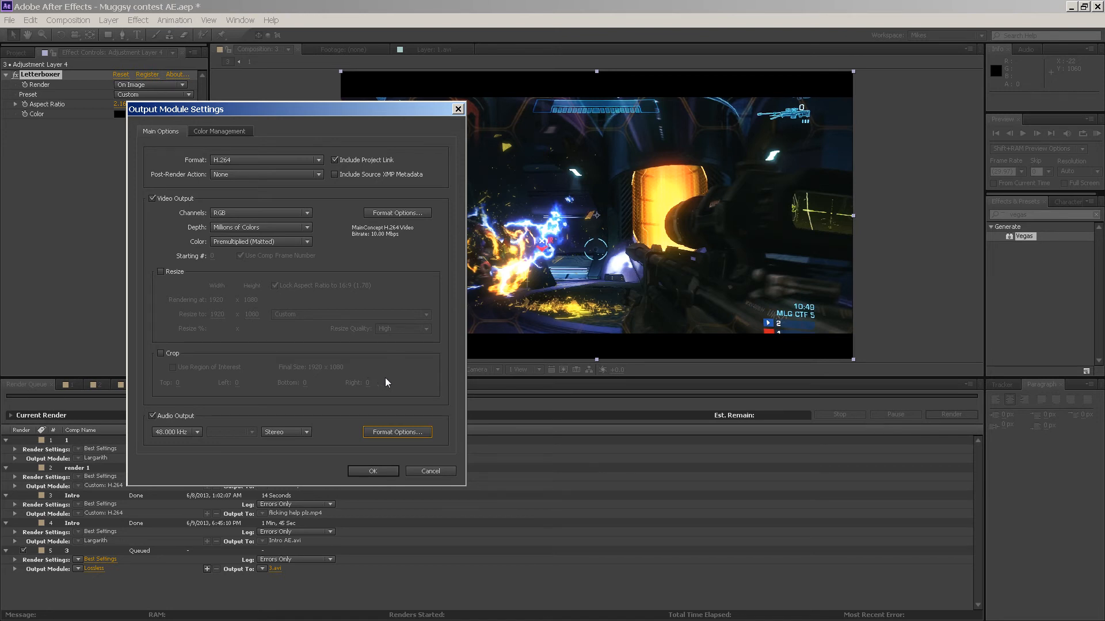
{"action": "left_click", "coordinate": [373, 470]}
{"action": "left_click", "coordinate": [278, 568]}
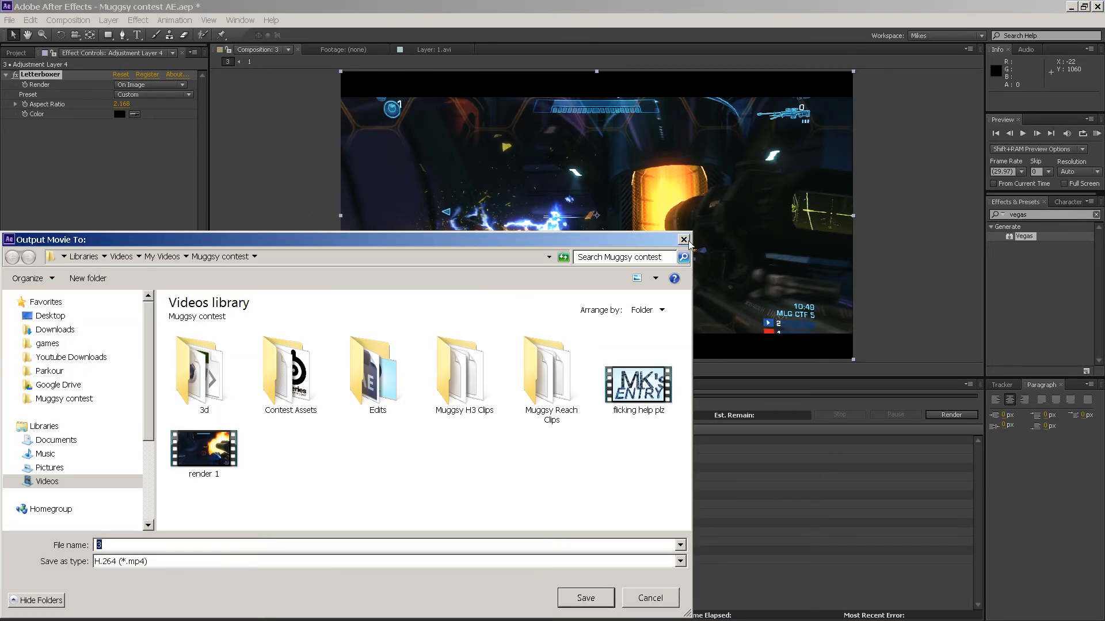
{"action": "left_click", "coordinate": [683, 239]}
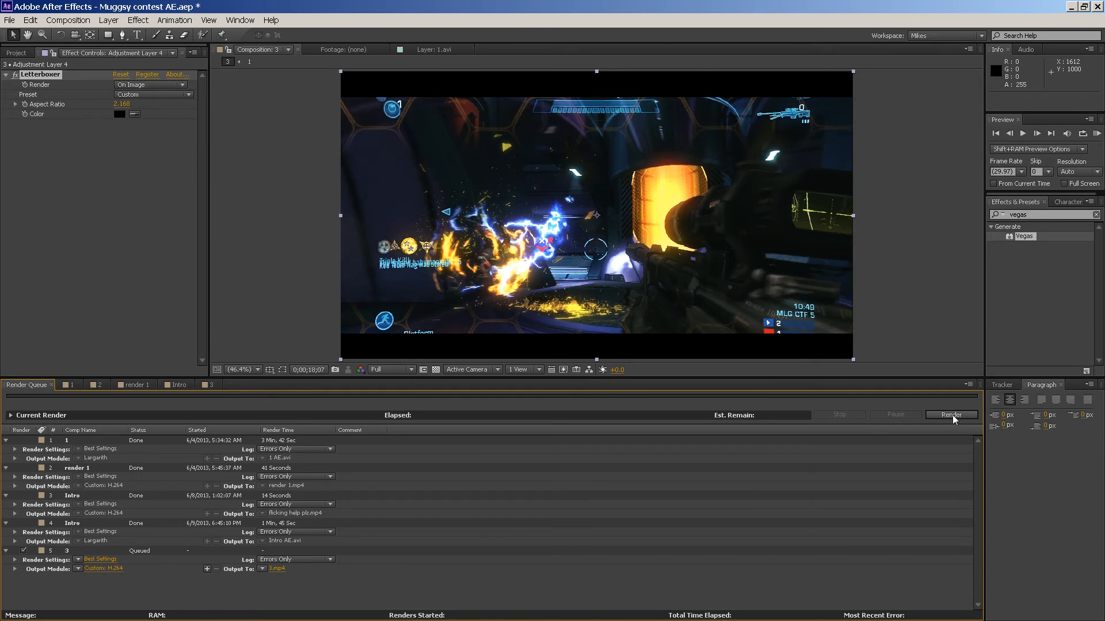
- Import the 720p clip MVI_4597 from the outdoors 4 3 2013 folder into the project
{"action": "left_click", "coordinate": [22, 53]}
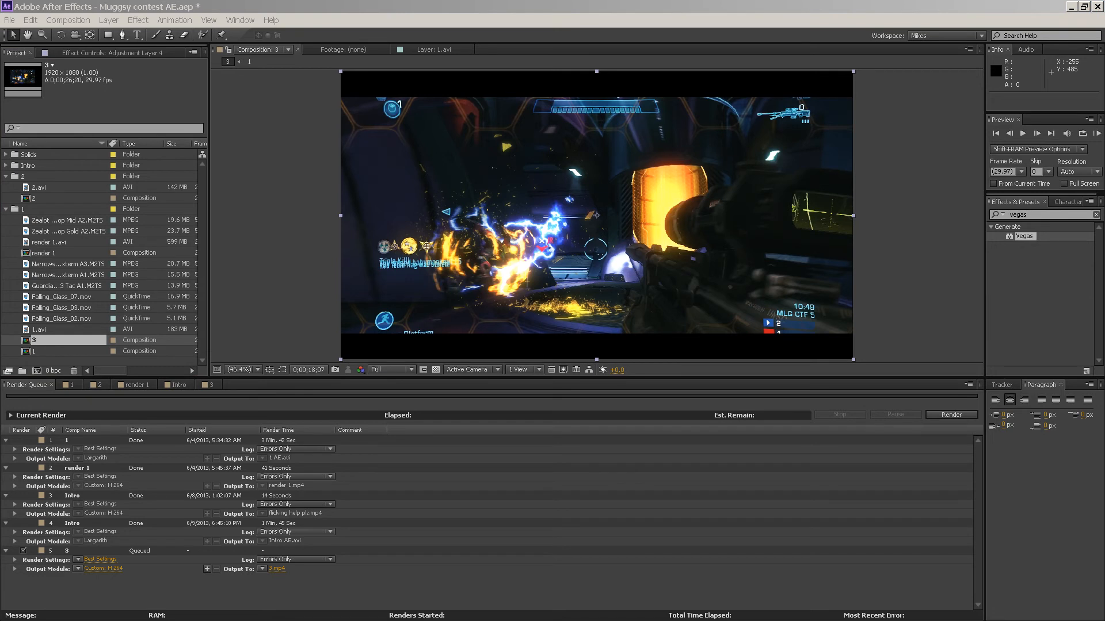
{"action": "left_click", "coordinate": [208, 386]}
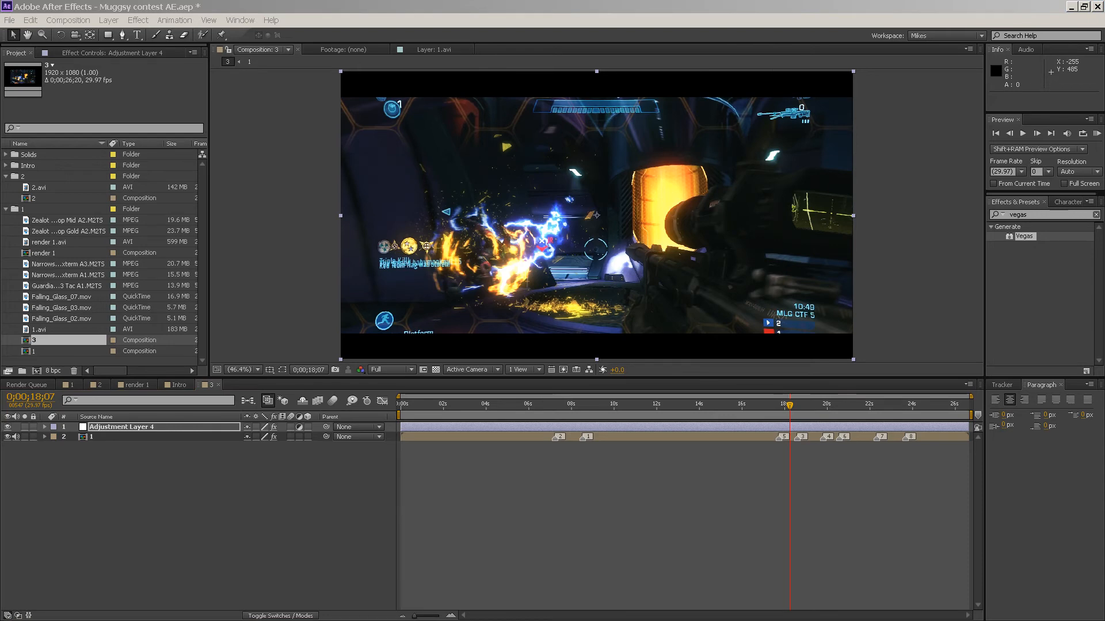
{"action": "key", "text": "alt+Tab"}
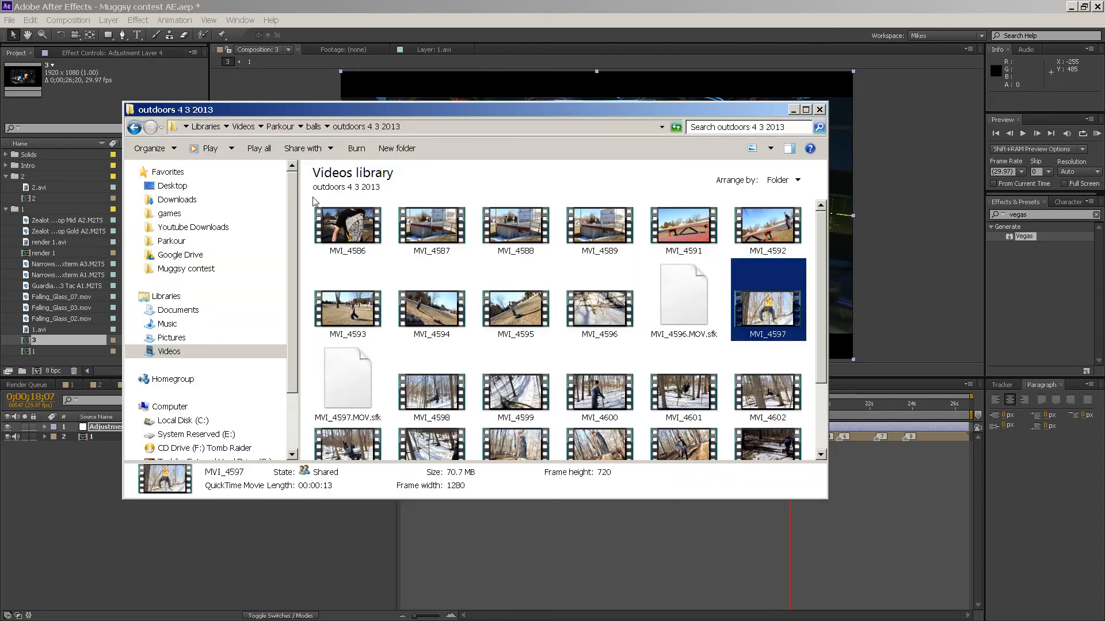
{"action": "left_click_drag", "start_coordinate": [772, 299], "coordinate": [47, 206]}
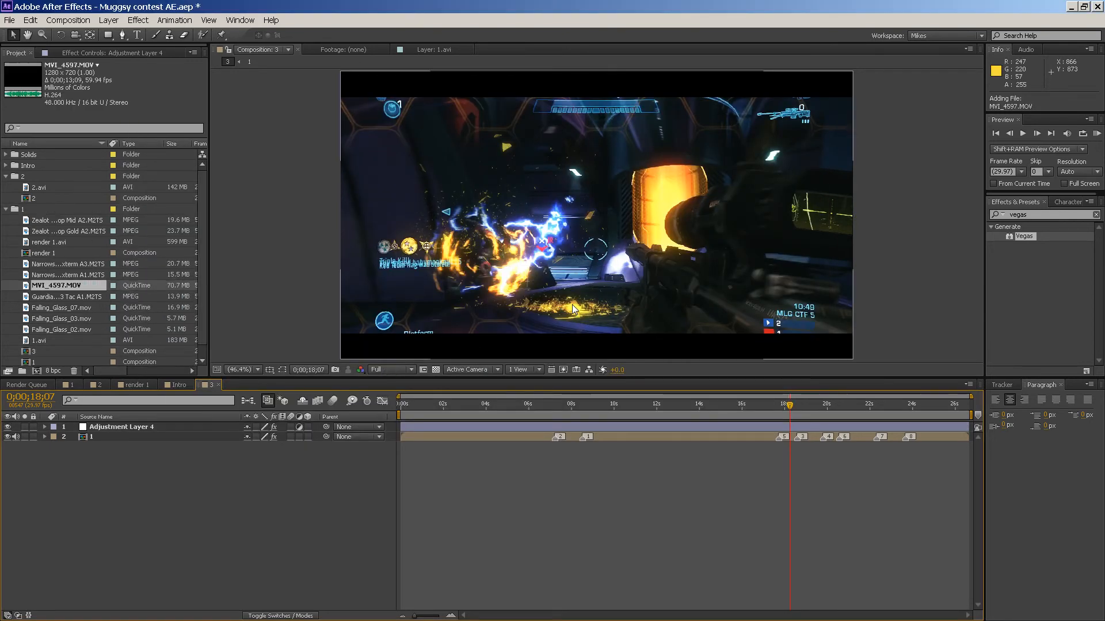
- Place MVI_4597.MOV beneath the adjustment layer in composition 3 and show it at 0;00;02;05 with layer 1 hidden
{"action": "left_click_drag", "start_coordinate": [395, 380], "coordinate": [395, 448]}
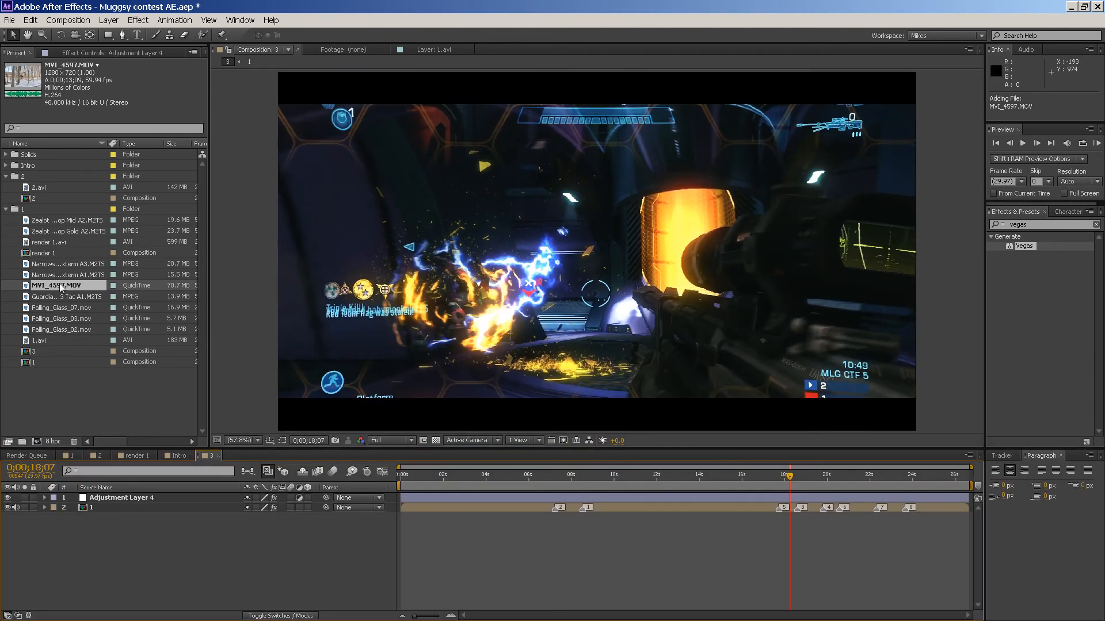
{"action": "left_click_drag", "start_coordinate": [60, 284], "coordinate": [106, 502]}
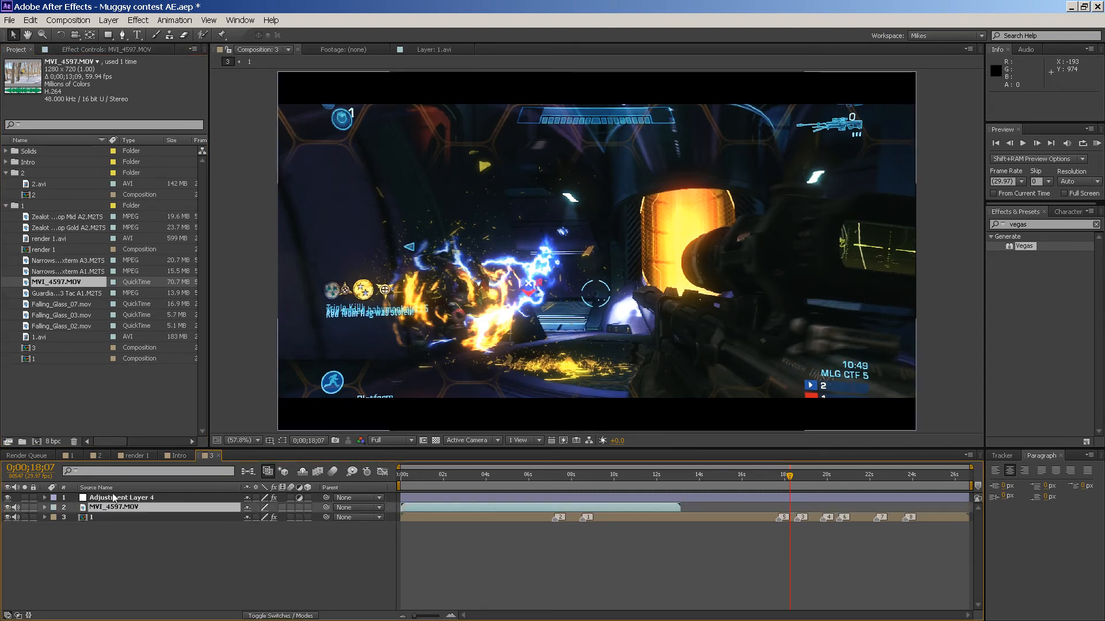
{"action": "left_click", "coordinate": [446, 481]}
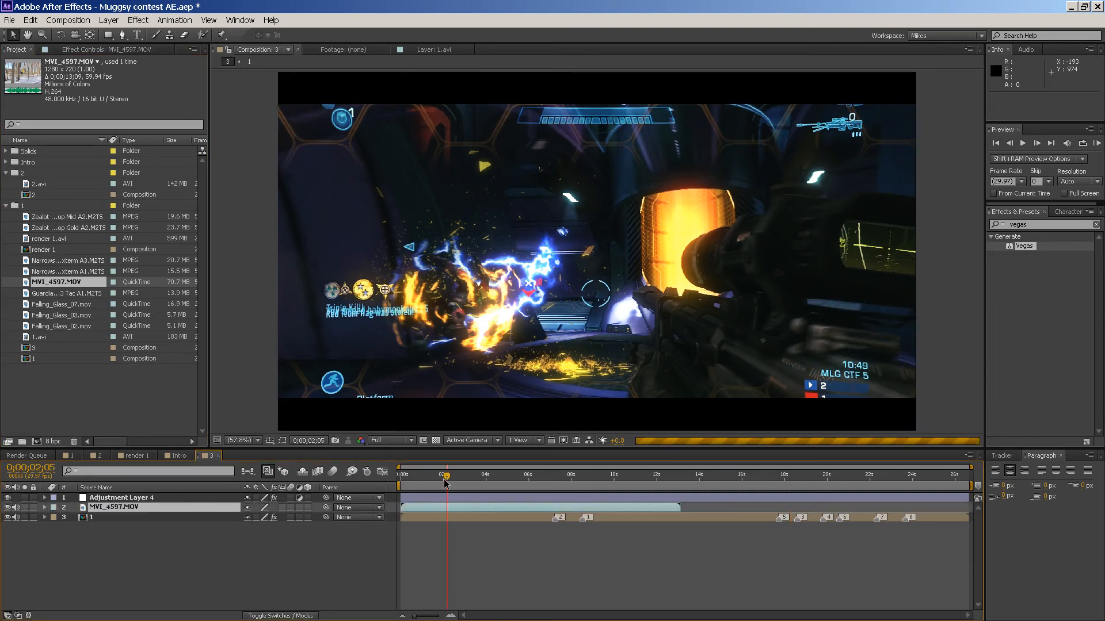
{"action": "left_click", "coordinate": [8, 517]}
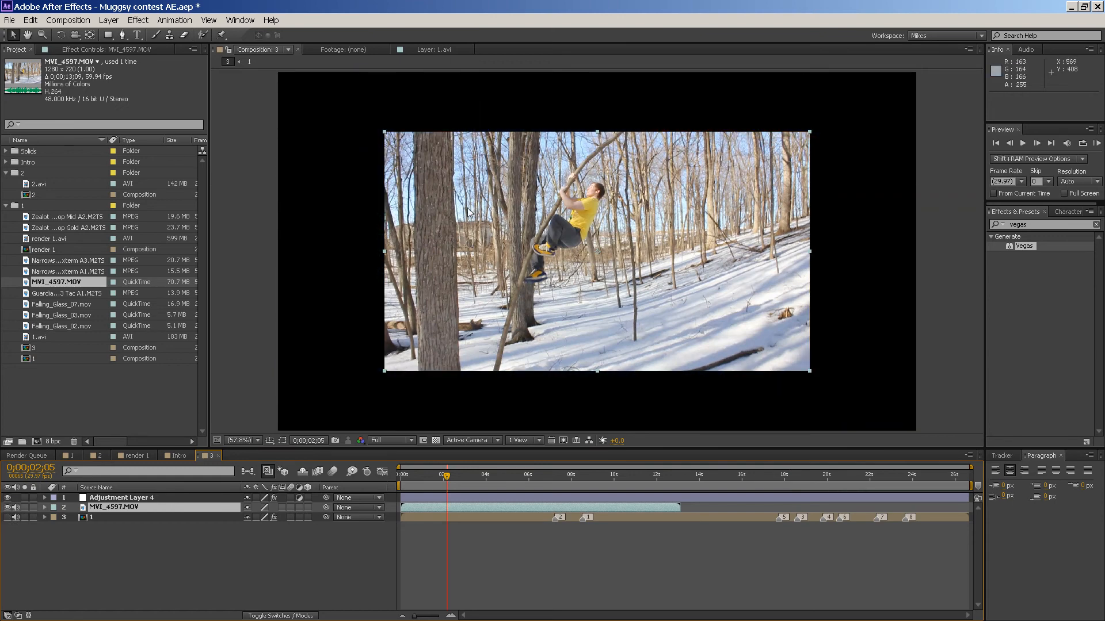
- Copy the Instant HD effect from layer 1 onto the MVI_4597.MOV layer
{"action": "left_click", "coordinate": [114, 517]}
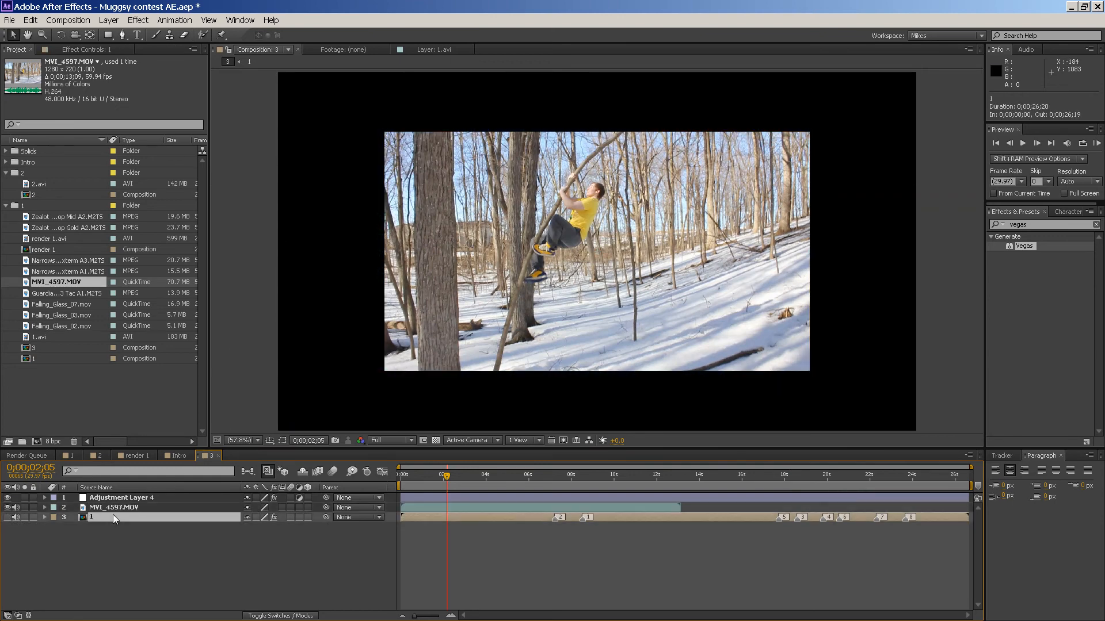
{"action": "left_click", "coordinate": [80, 51]}
{"action": "left_click", "coordinate": [60, 70]}
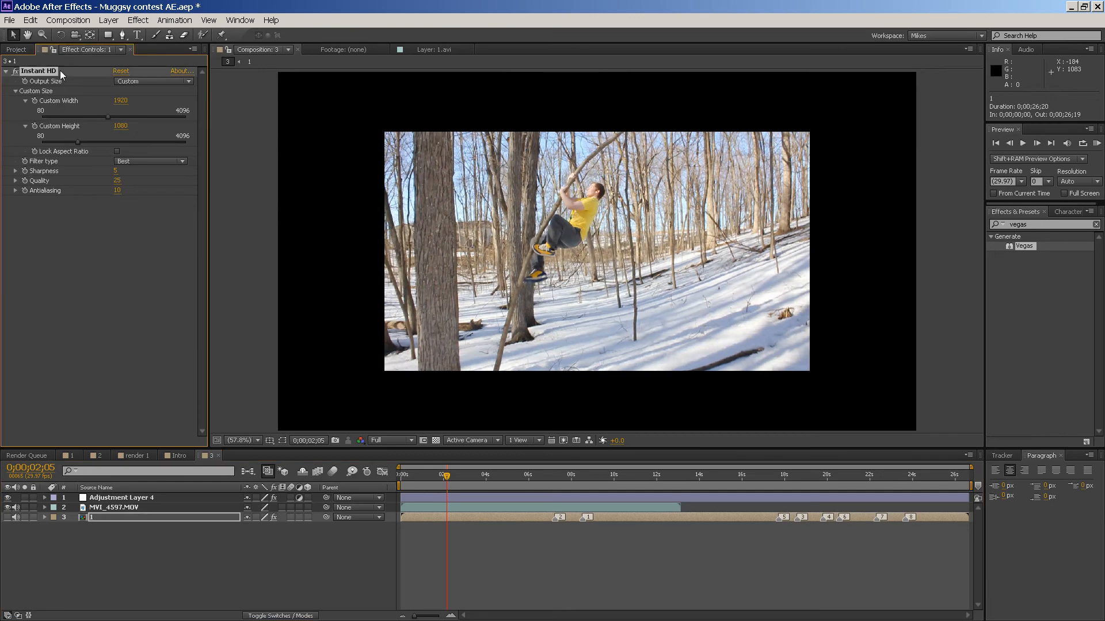
{"action": "left_click", "coordinate": [121, 500]}
{"action": "left_click", "coordinate": [122, 519]}
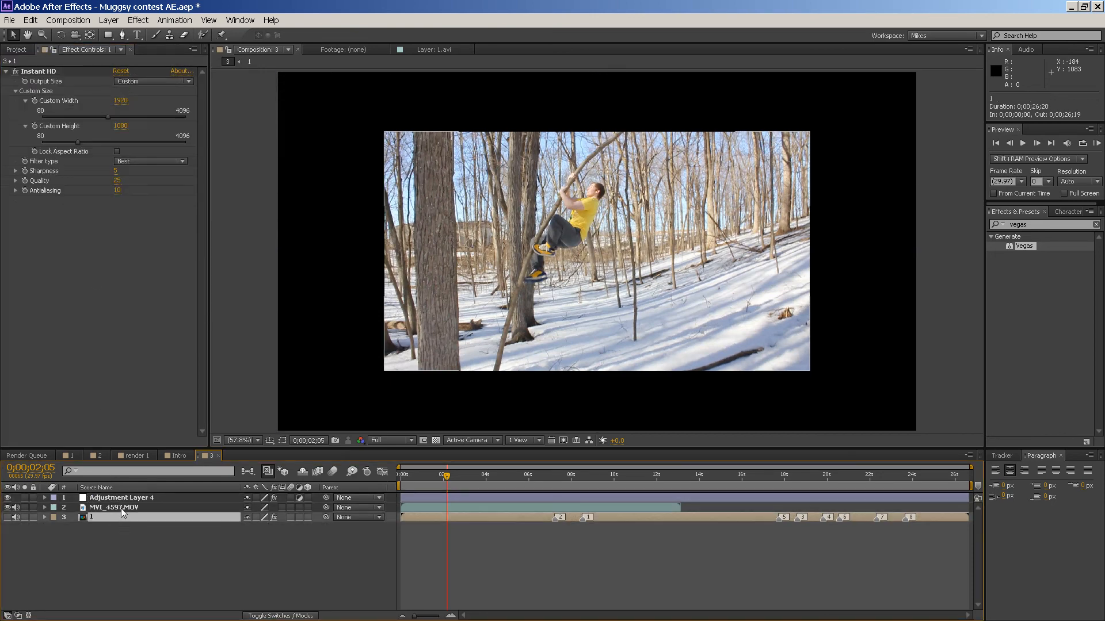
{"action": "left_click", "coordinate": [120, 509]}
{"action": "key", "text": "ctrl+v"}
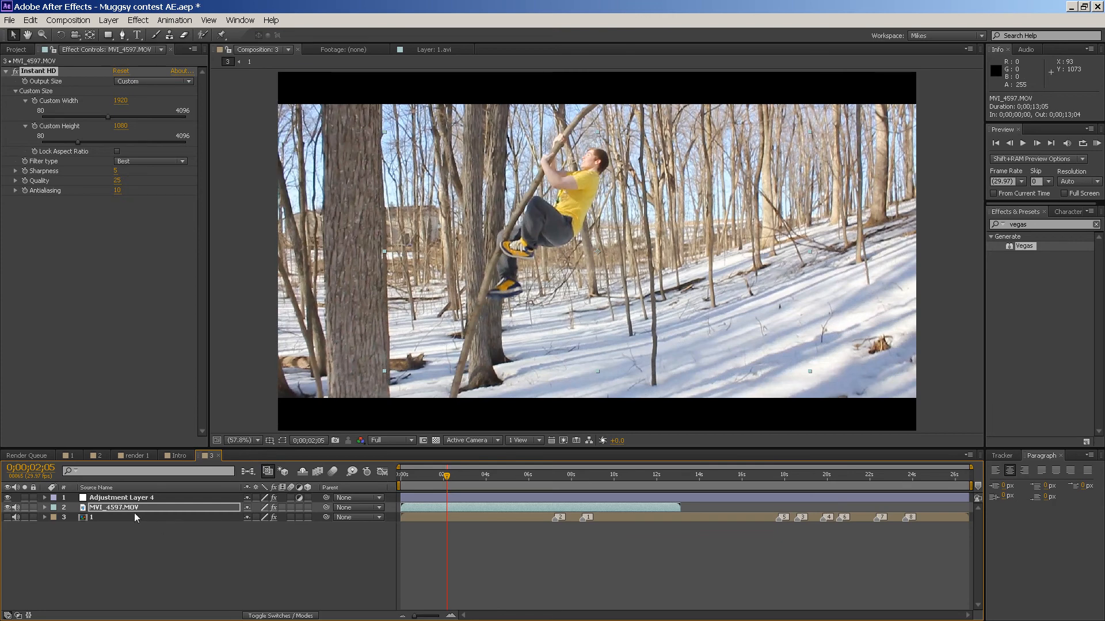
- Turn off Instant HD on the MVI_4597.MOV layer and scale the layer to 150% for comparison
{"action": "left_click", "coordinate": [13, 71]}
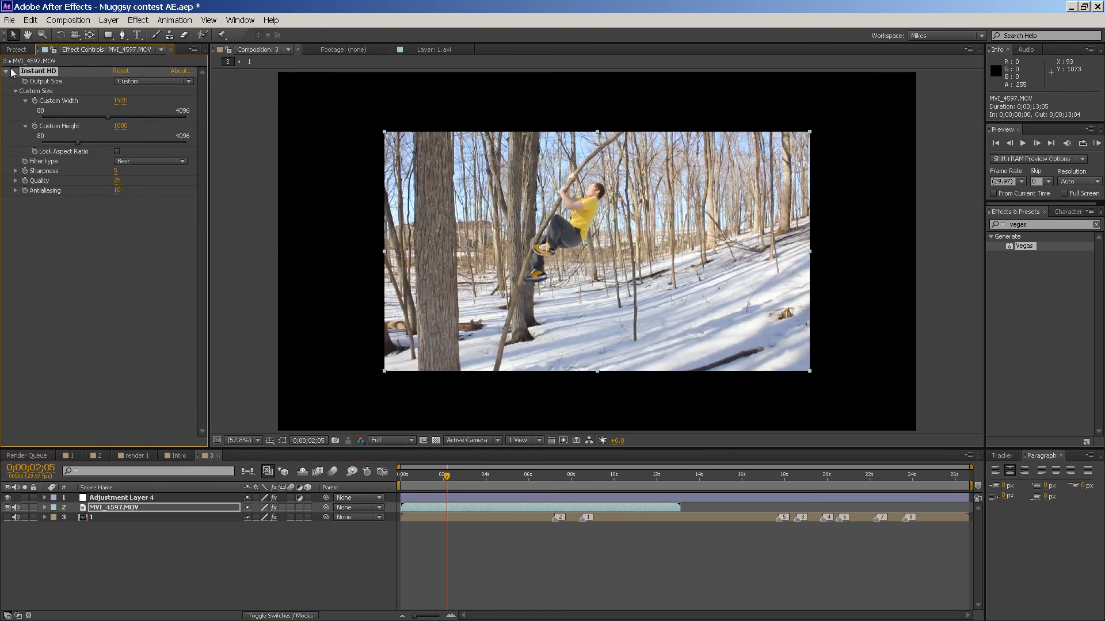
{"action": "left_click", "coordinate": [175, 506]}
{"action": "key", "text": "s"}
{"action": "left_click_drag", "start_coordinate": [279, 517], "coordinate": [308, 515]}
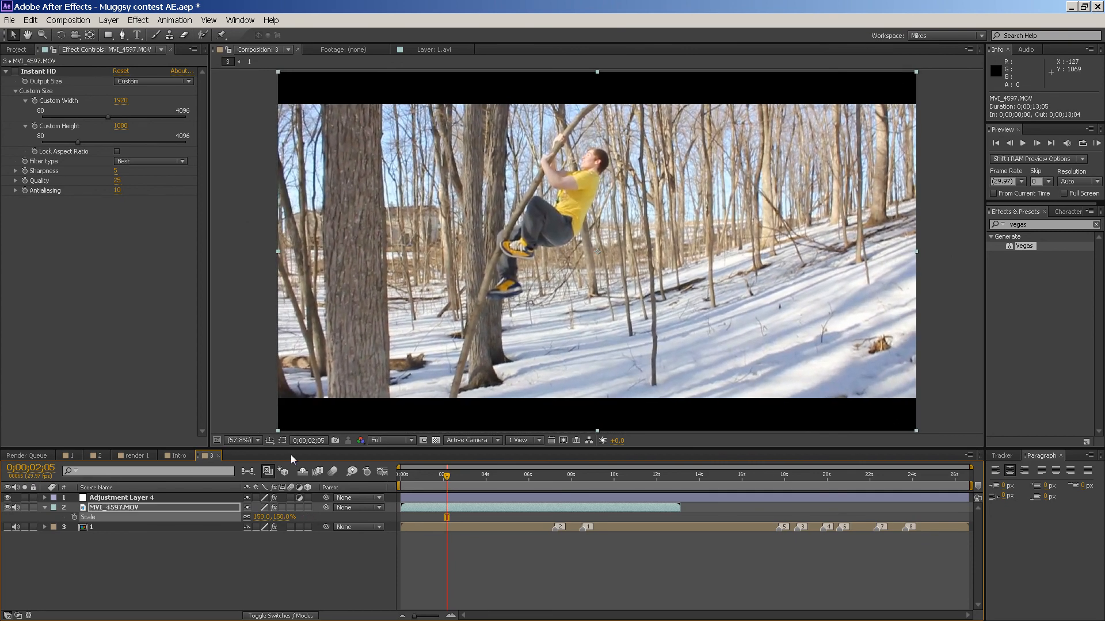
- Turn Instant HD back on for the MVI_4597.MOV layer and set the layer's scale to 100%
{"action": "left_click", "coordinate": [133, 353]}
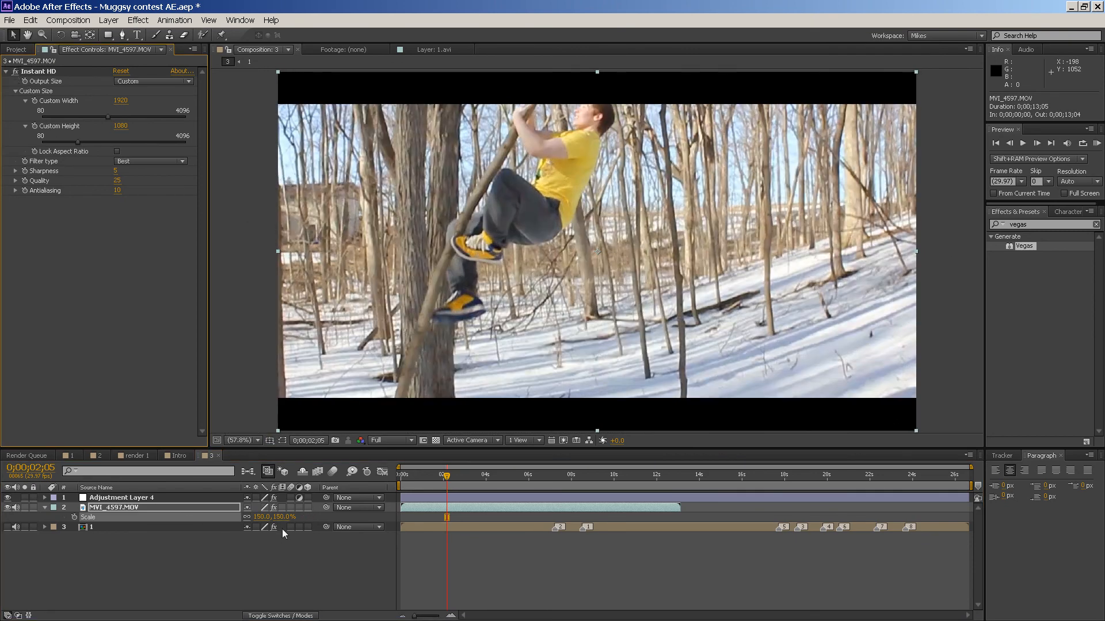
{"action": "left_click", "coordinate": [282, 517]}
{"action": "type", "text": "10"}
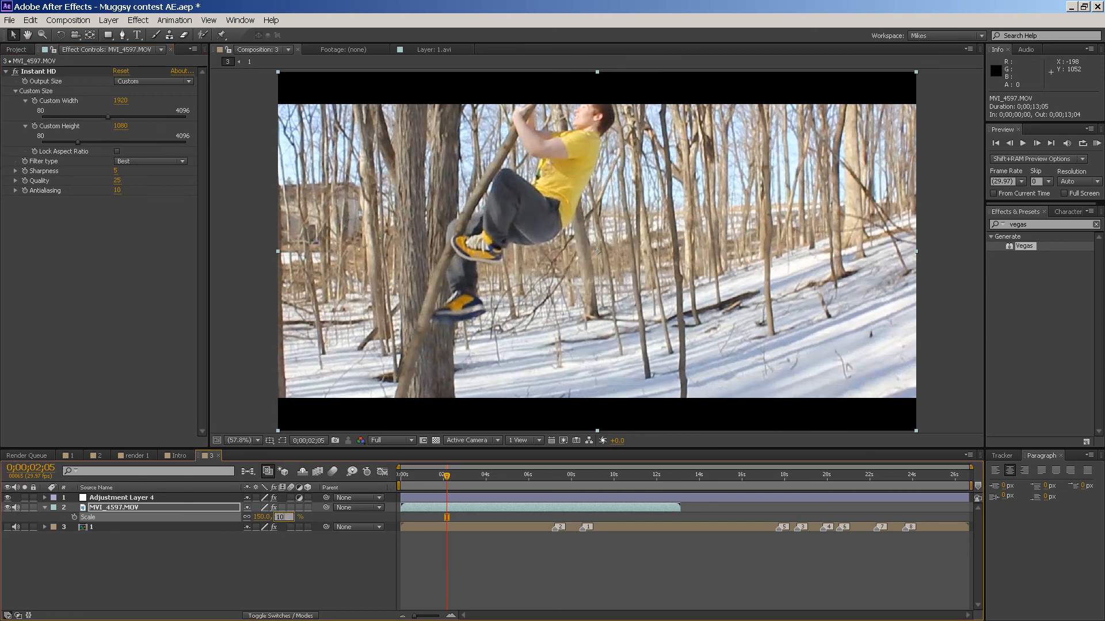
{"action": "type", "text": "0"}
{"action": "key", "text": "Return"}
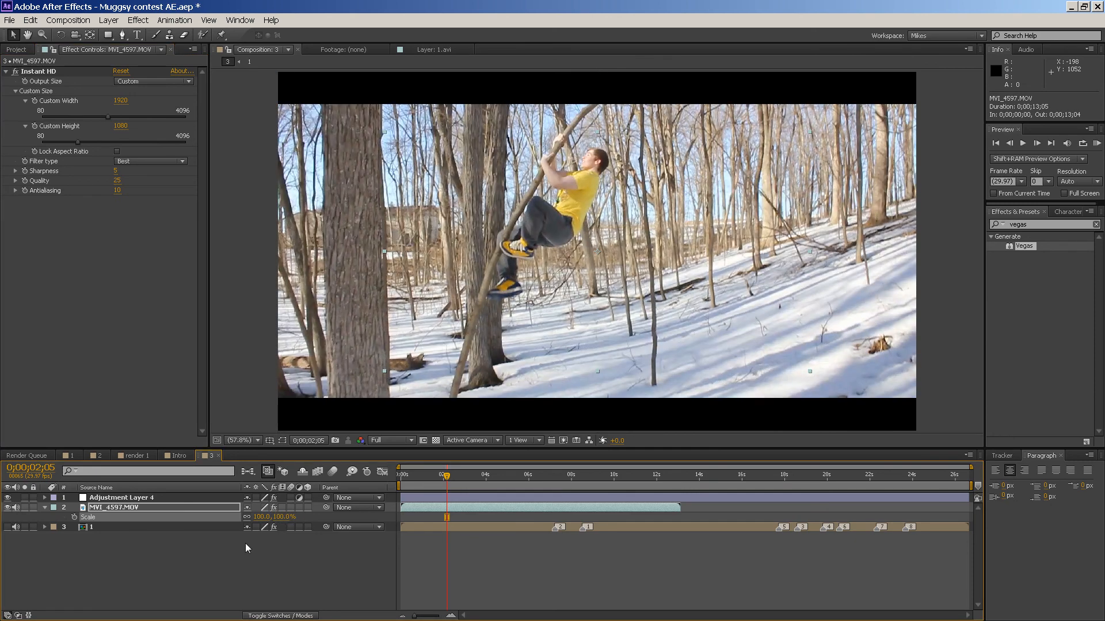
{"action": "left_click", "coordinate": [245, 543]}
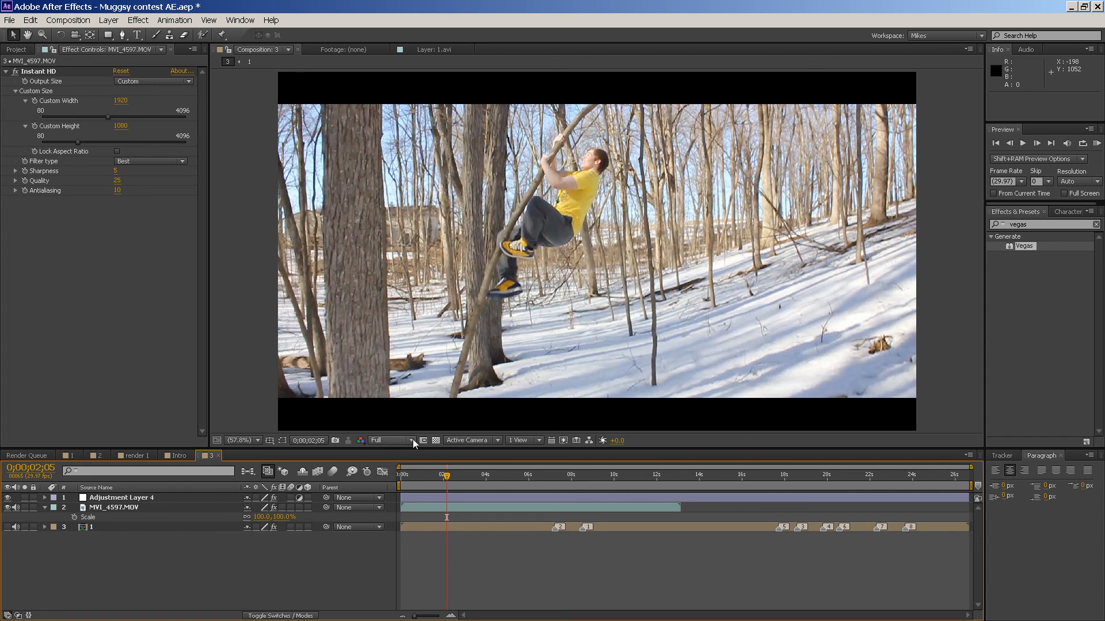